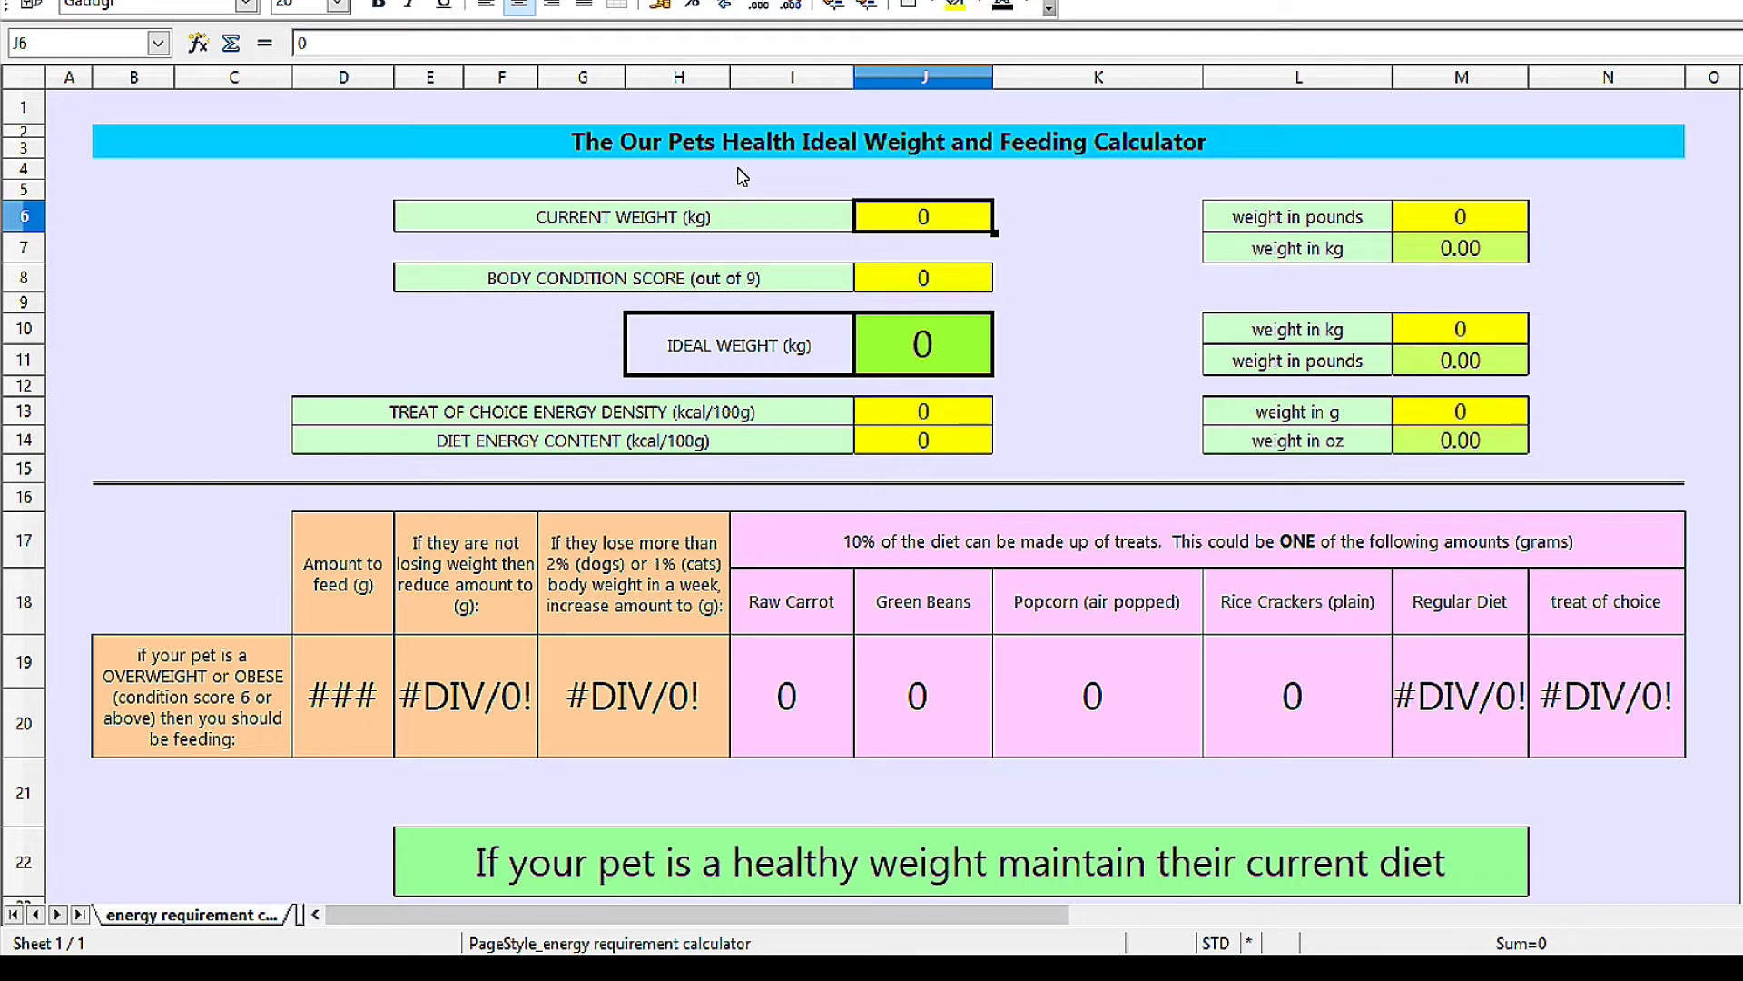
# Step: Enter 44 pounds in M6 so the converter shows 20.00 kg
pyautogui.click(1445, 223)
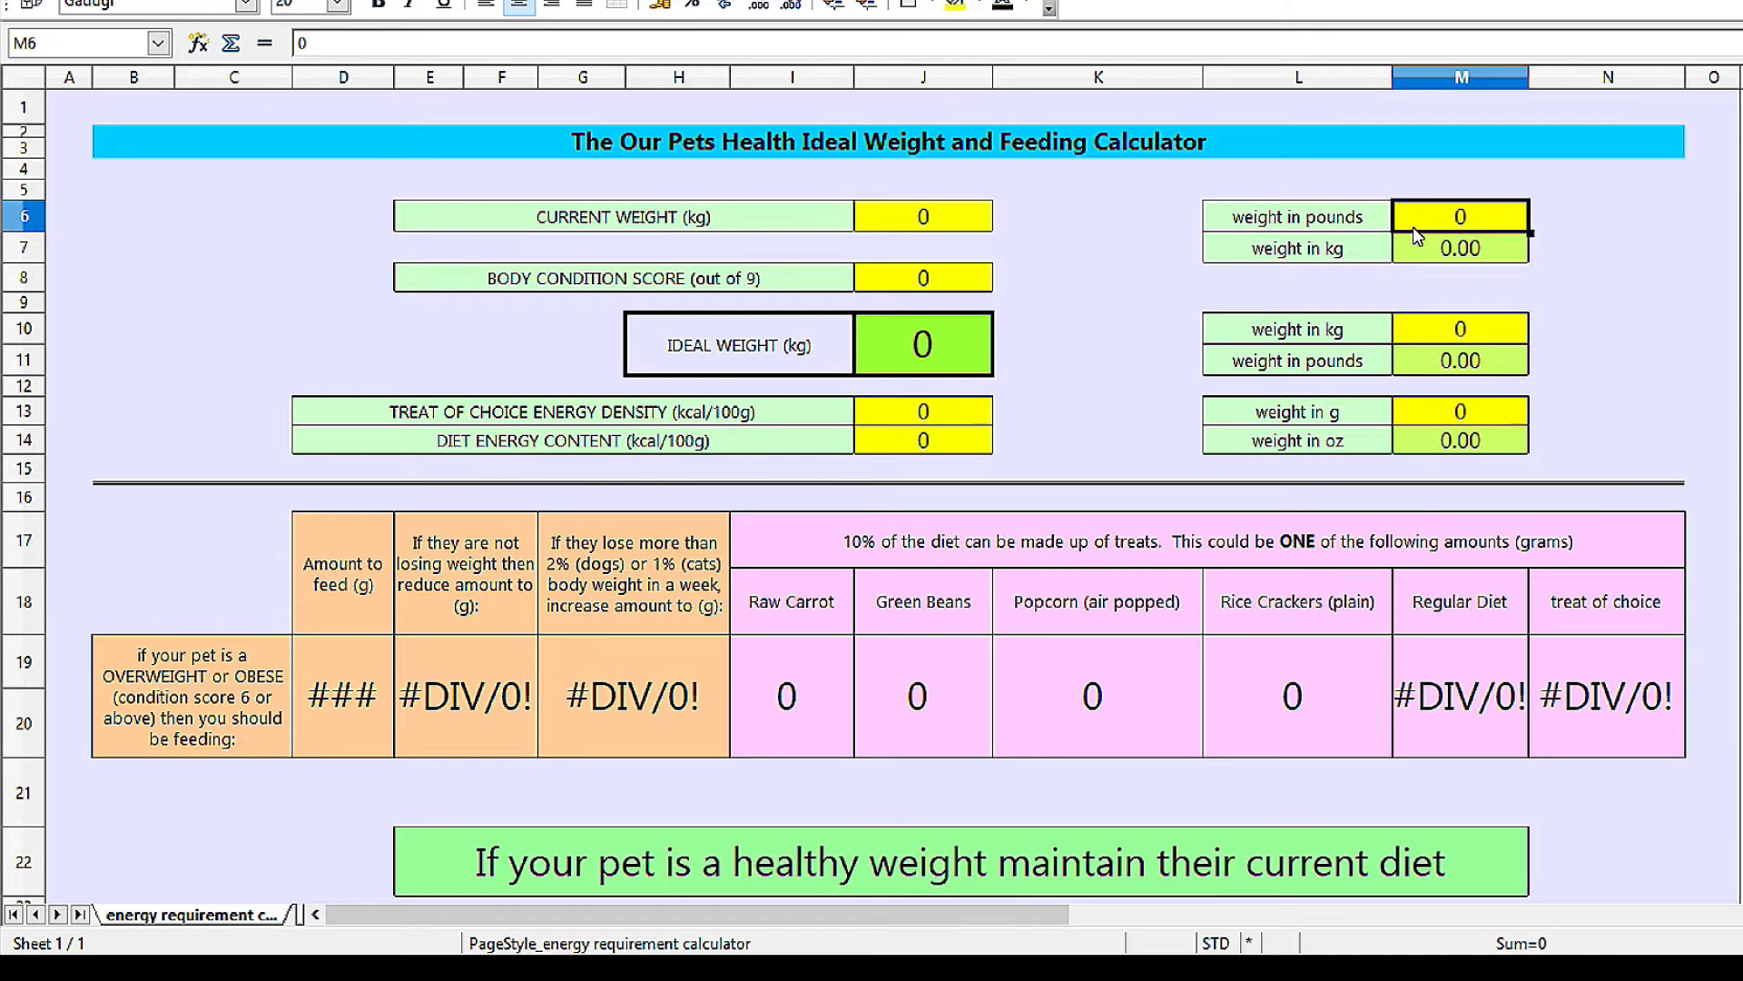
pyautogui.write('4')
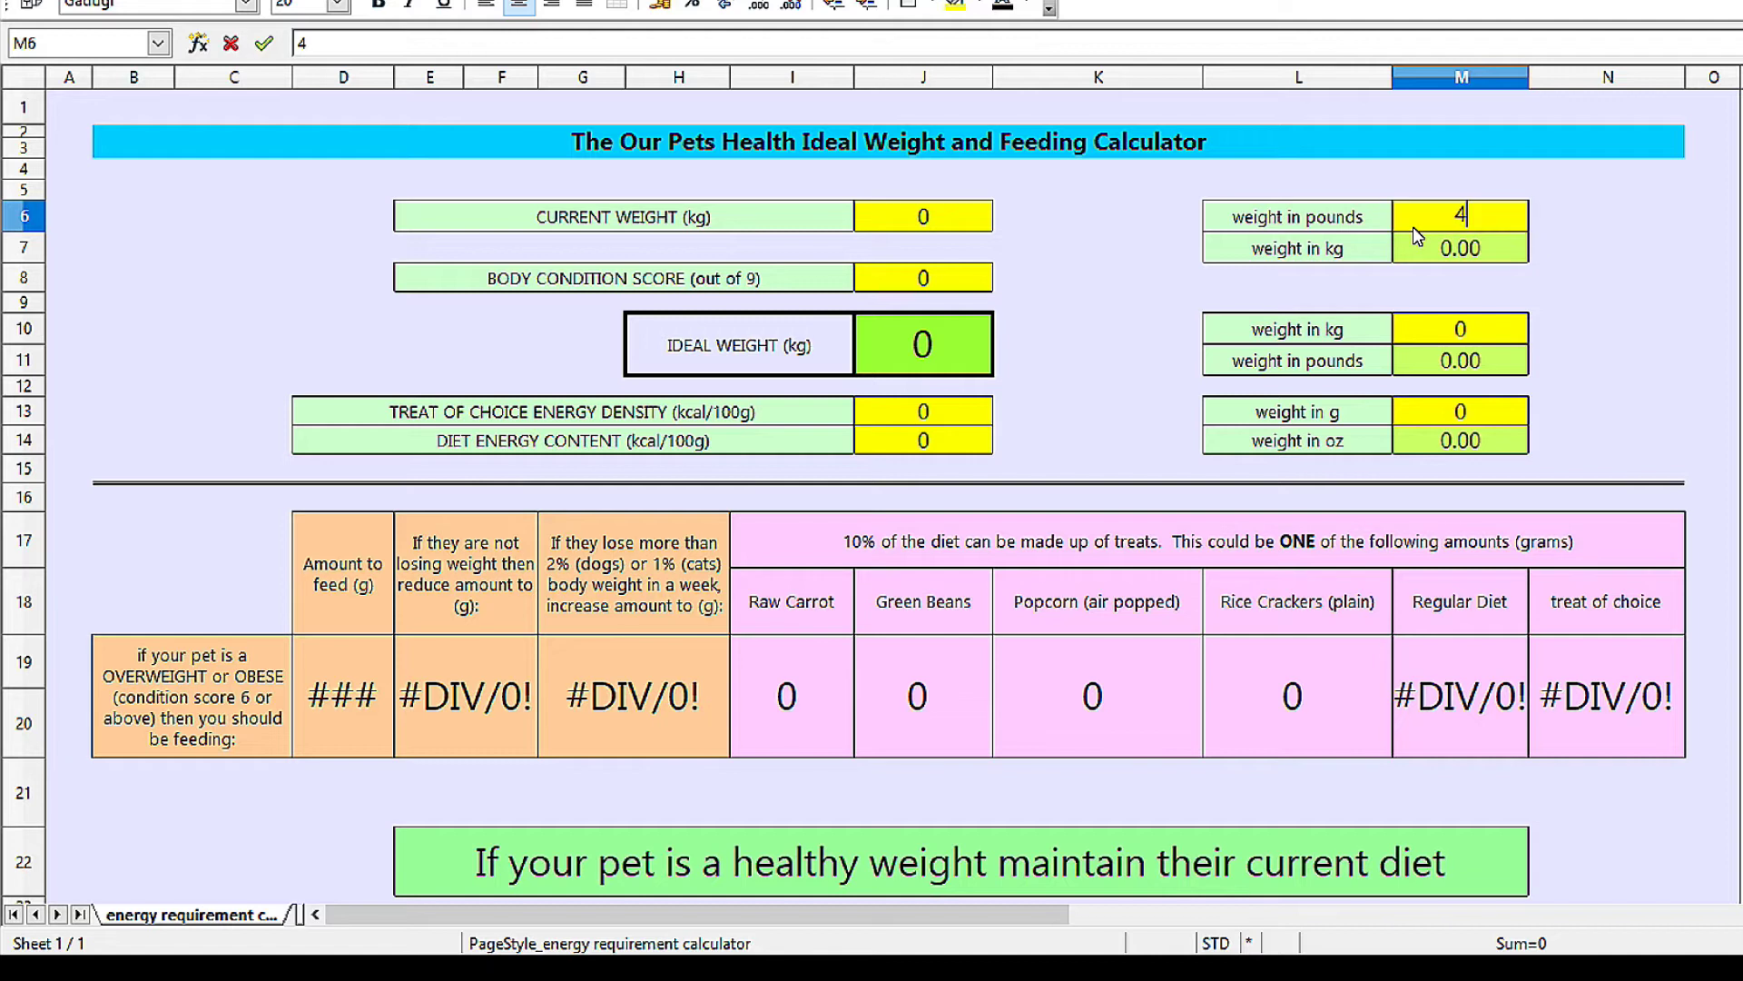
pyautogui.write('4')
pyautogui.press('Return')
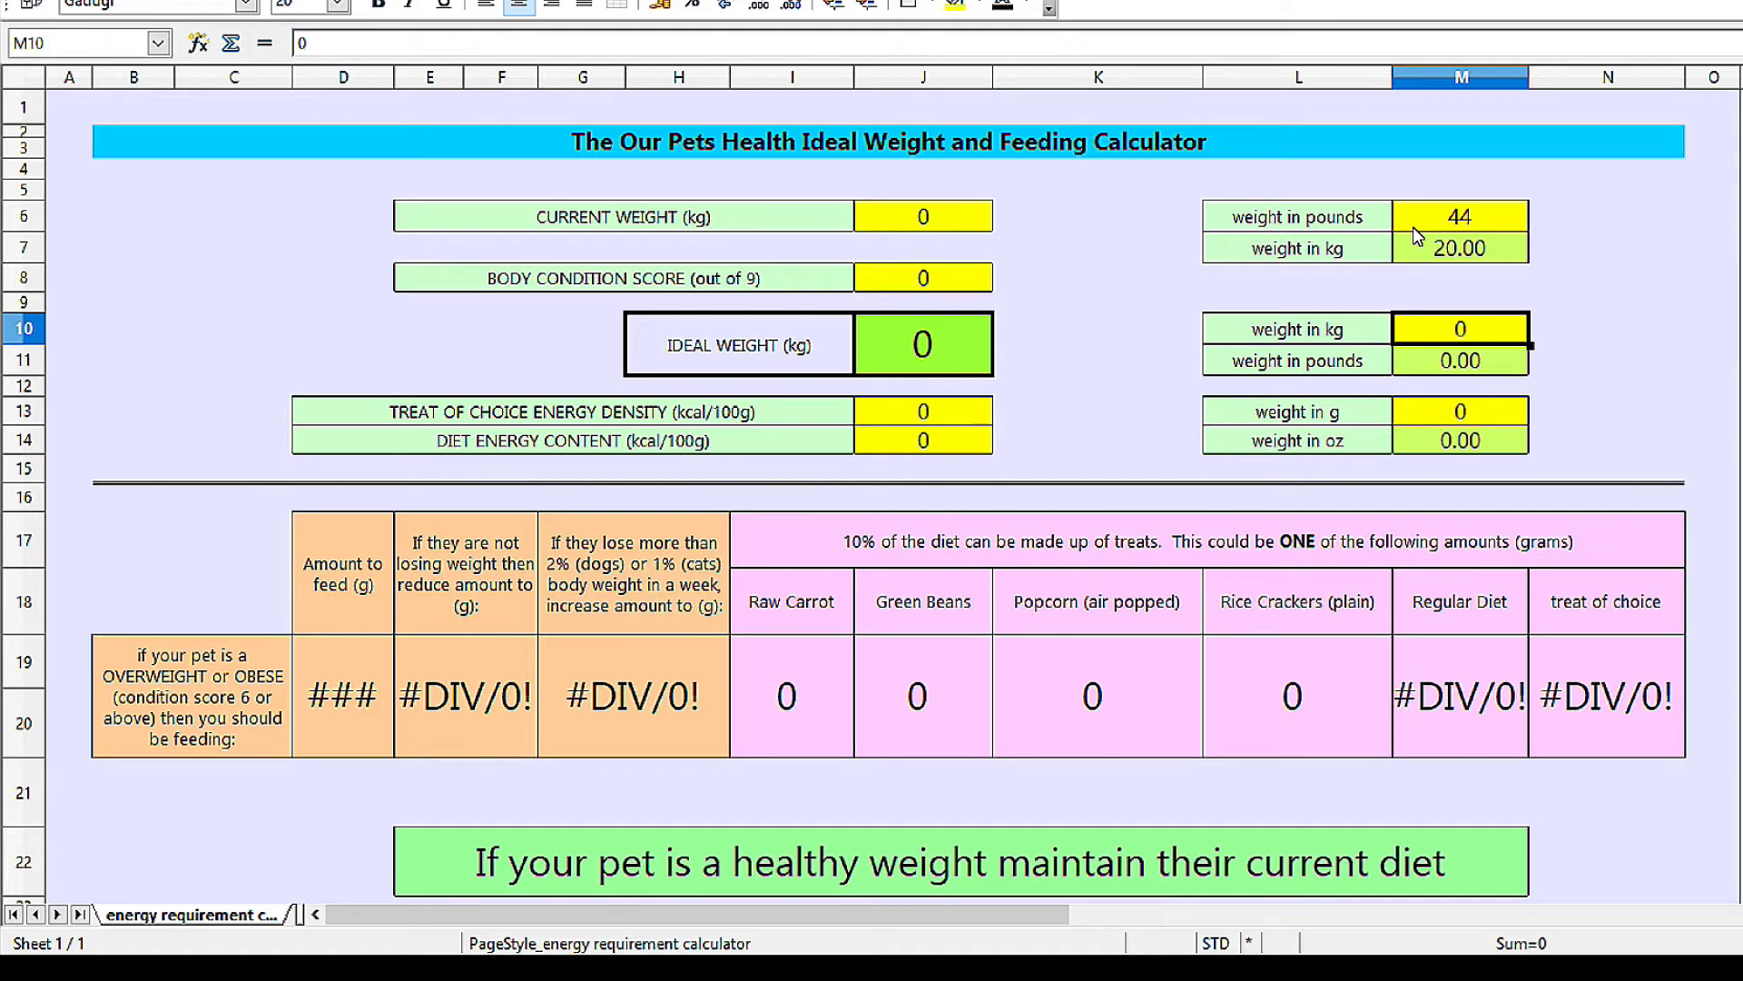
# Step: Enter 20 kg as the current weight in J6, giving an ideal weight of 30
pyautogui.click(890, 216)
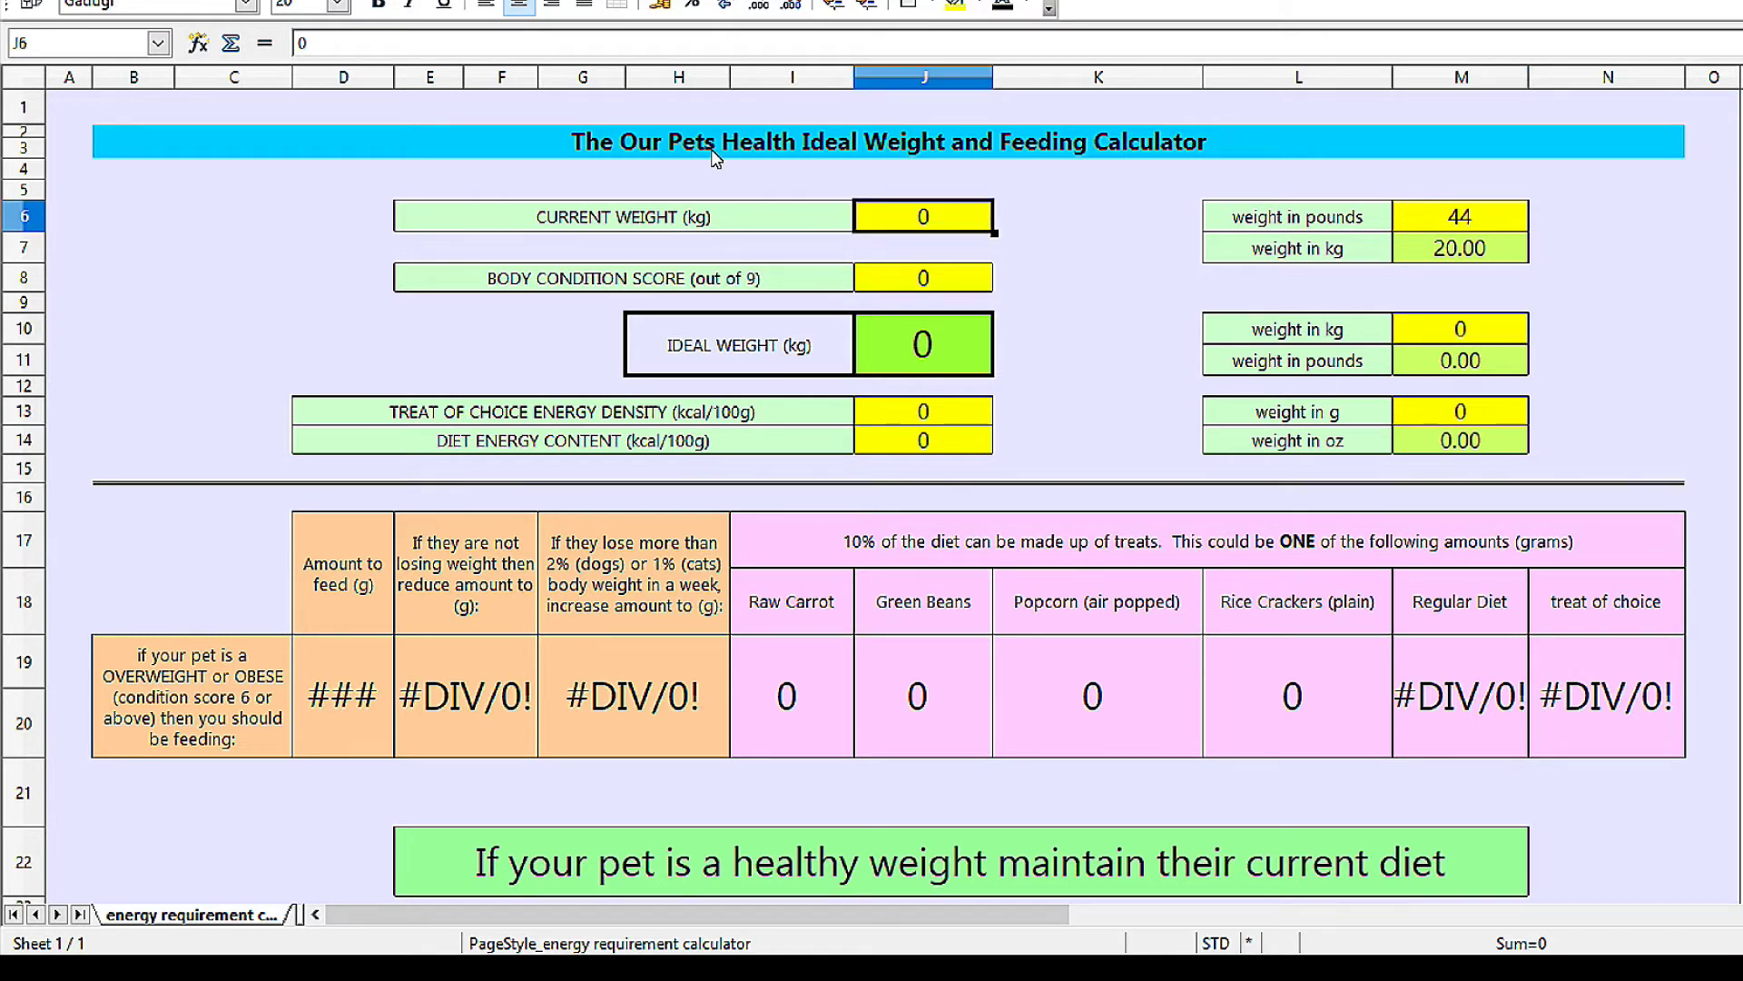
pyautogui.write('20')
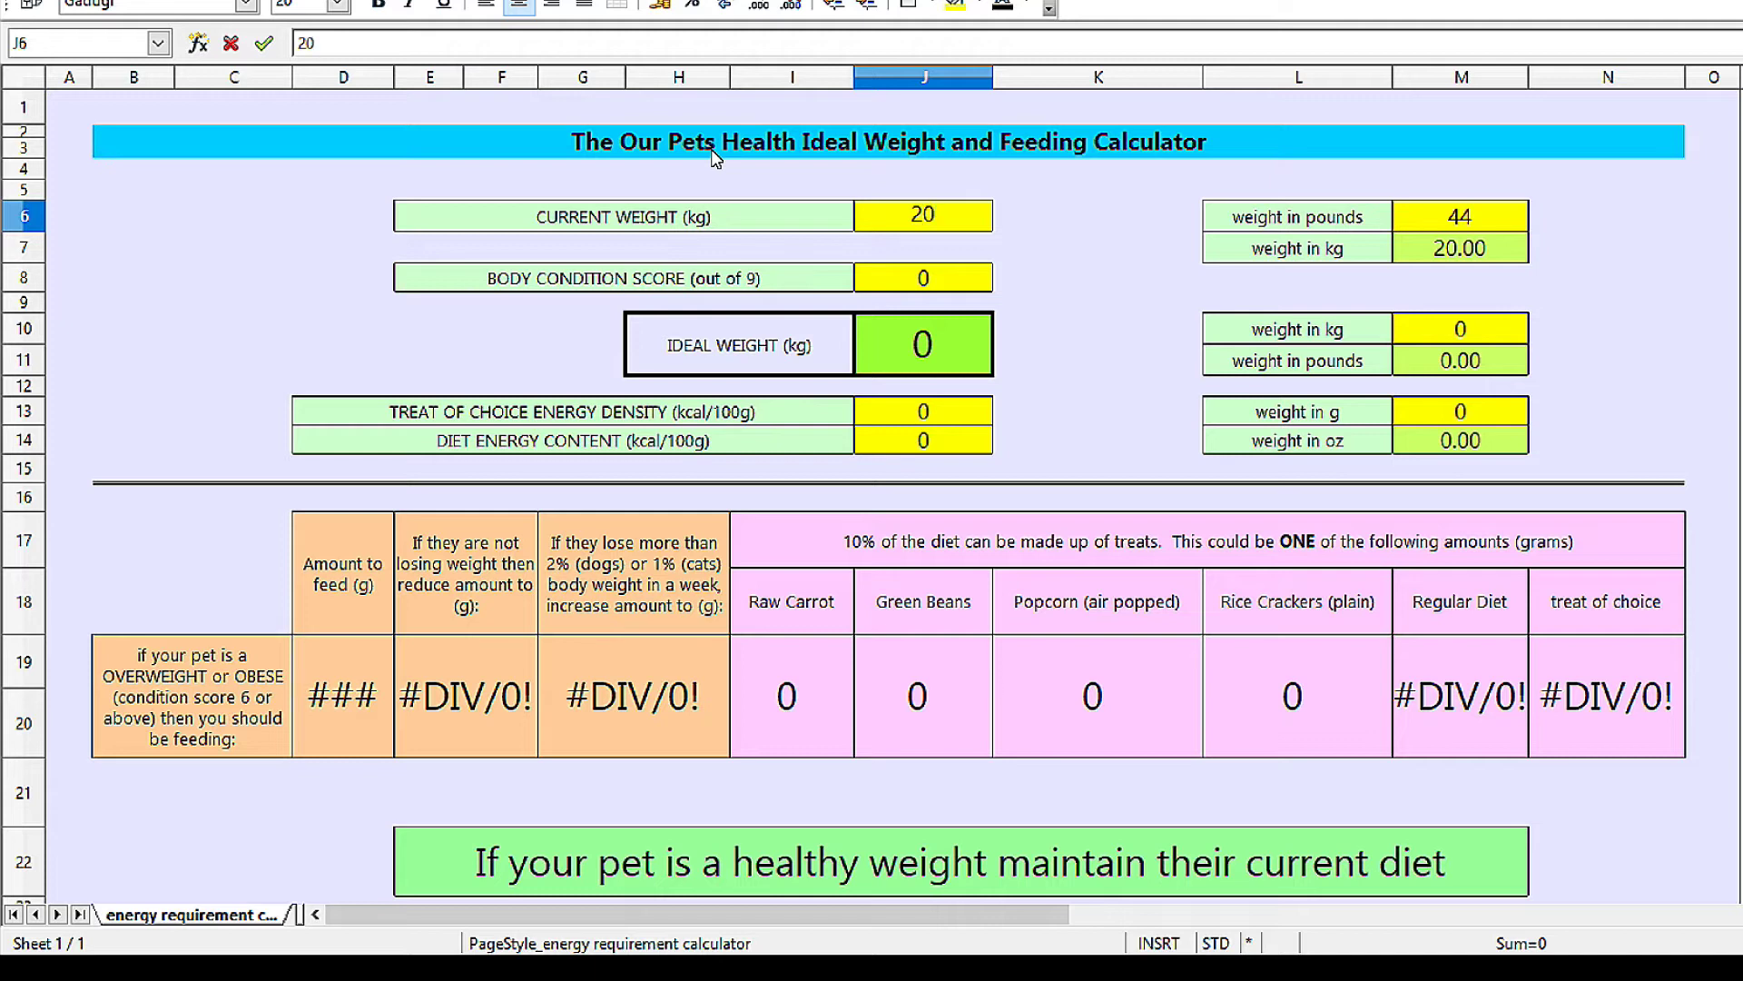
pyautogui.press('Return')
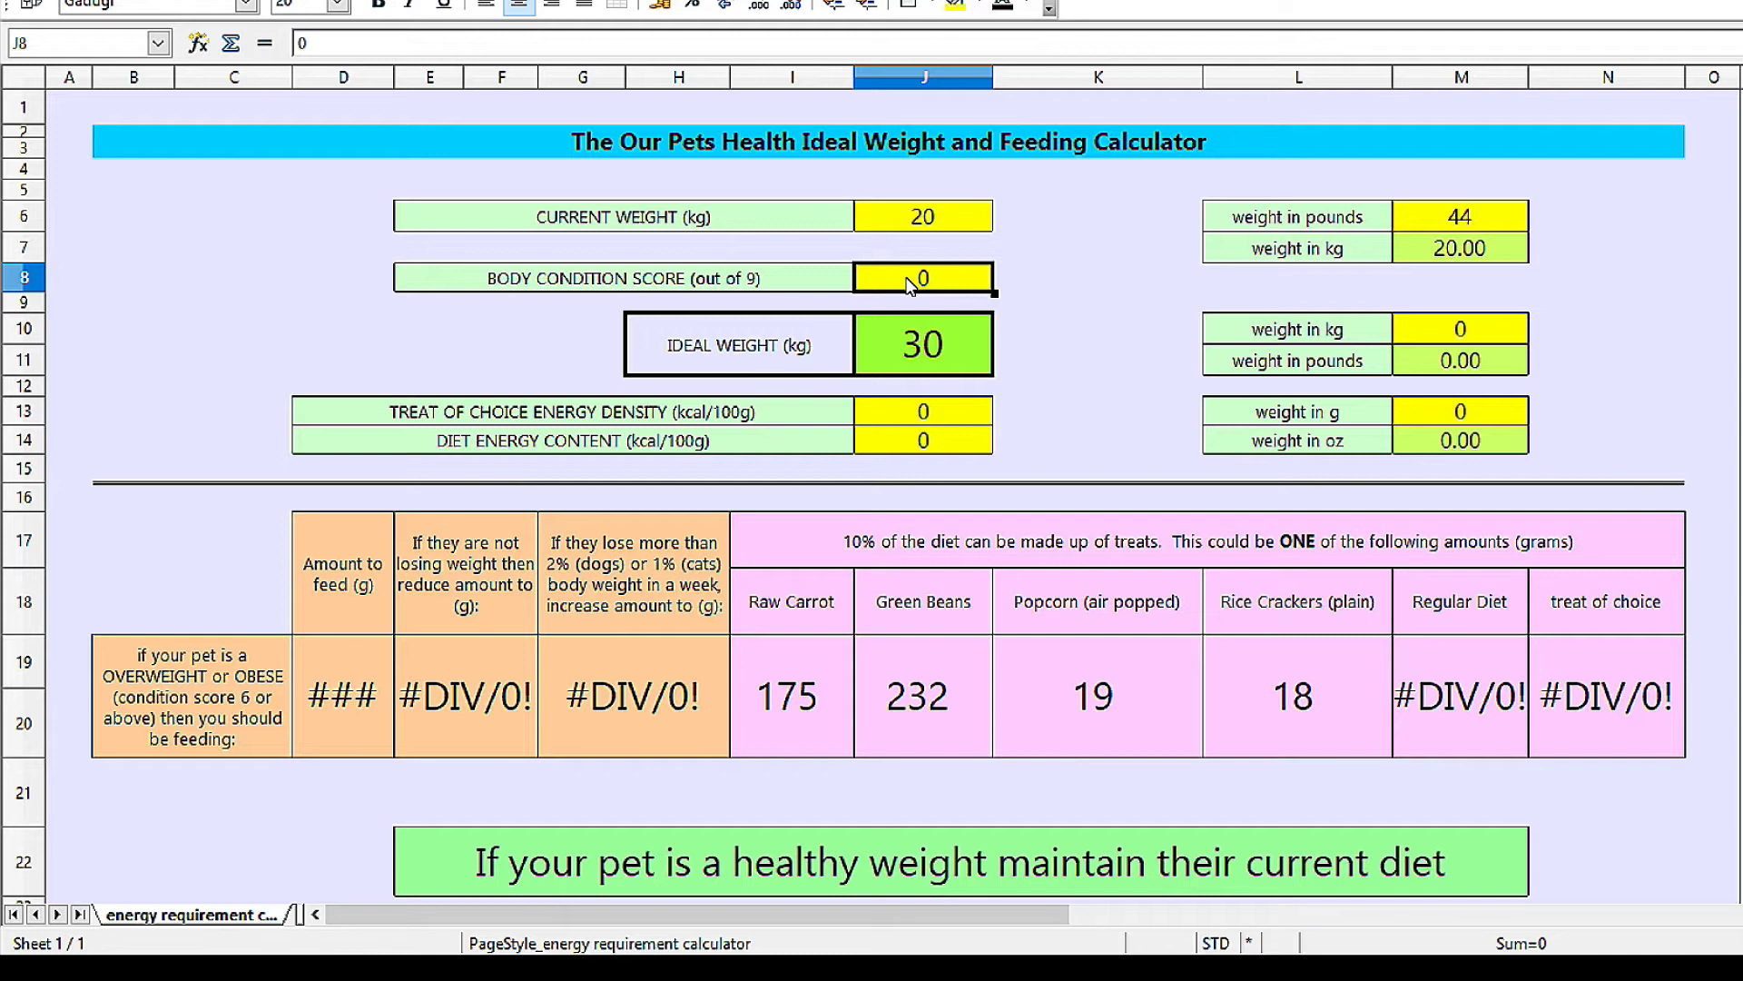
# Step: Enter body condition score 7 in J8, lowering ideal weight to 16 kg
pyautogui.write('7')
pyautogui.press('Return')
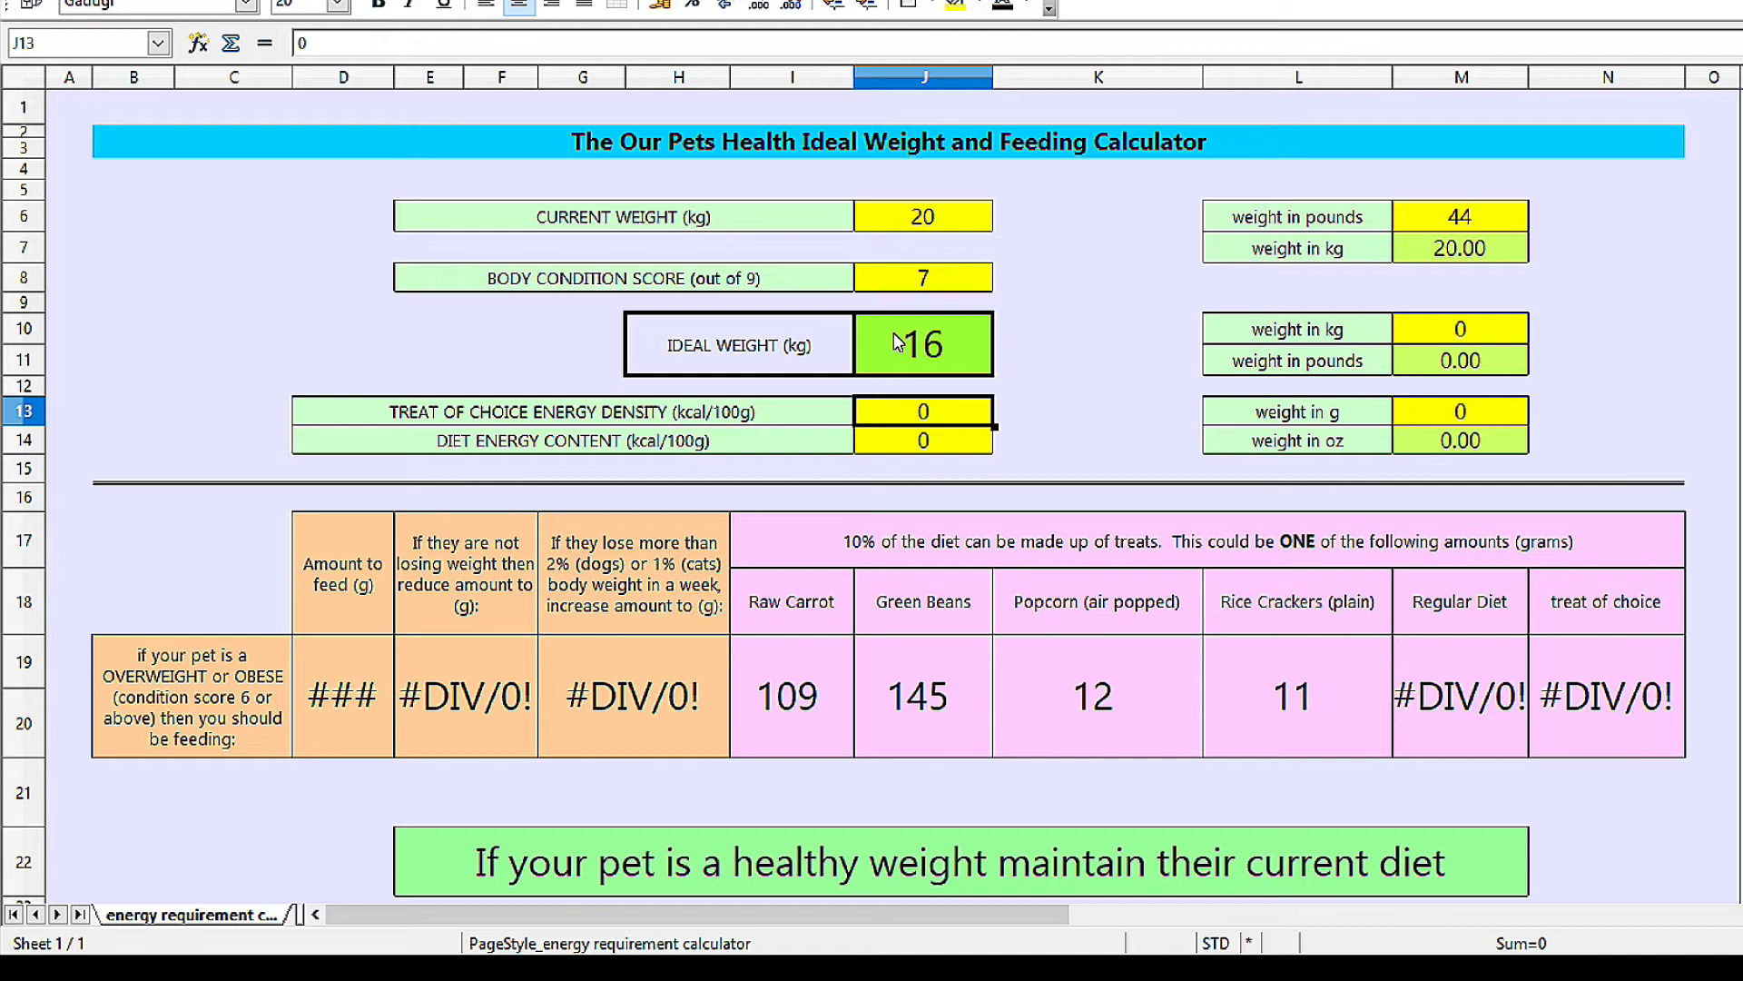
# Step: Replace M10 with 16 kg to get 35.20 pounds, and save the calculator
pyautogui.click(1436, 336)
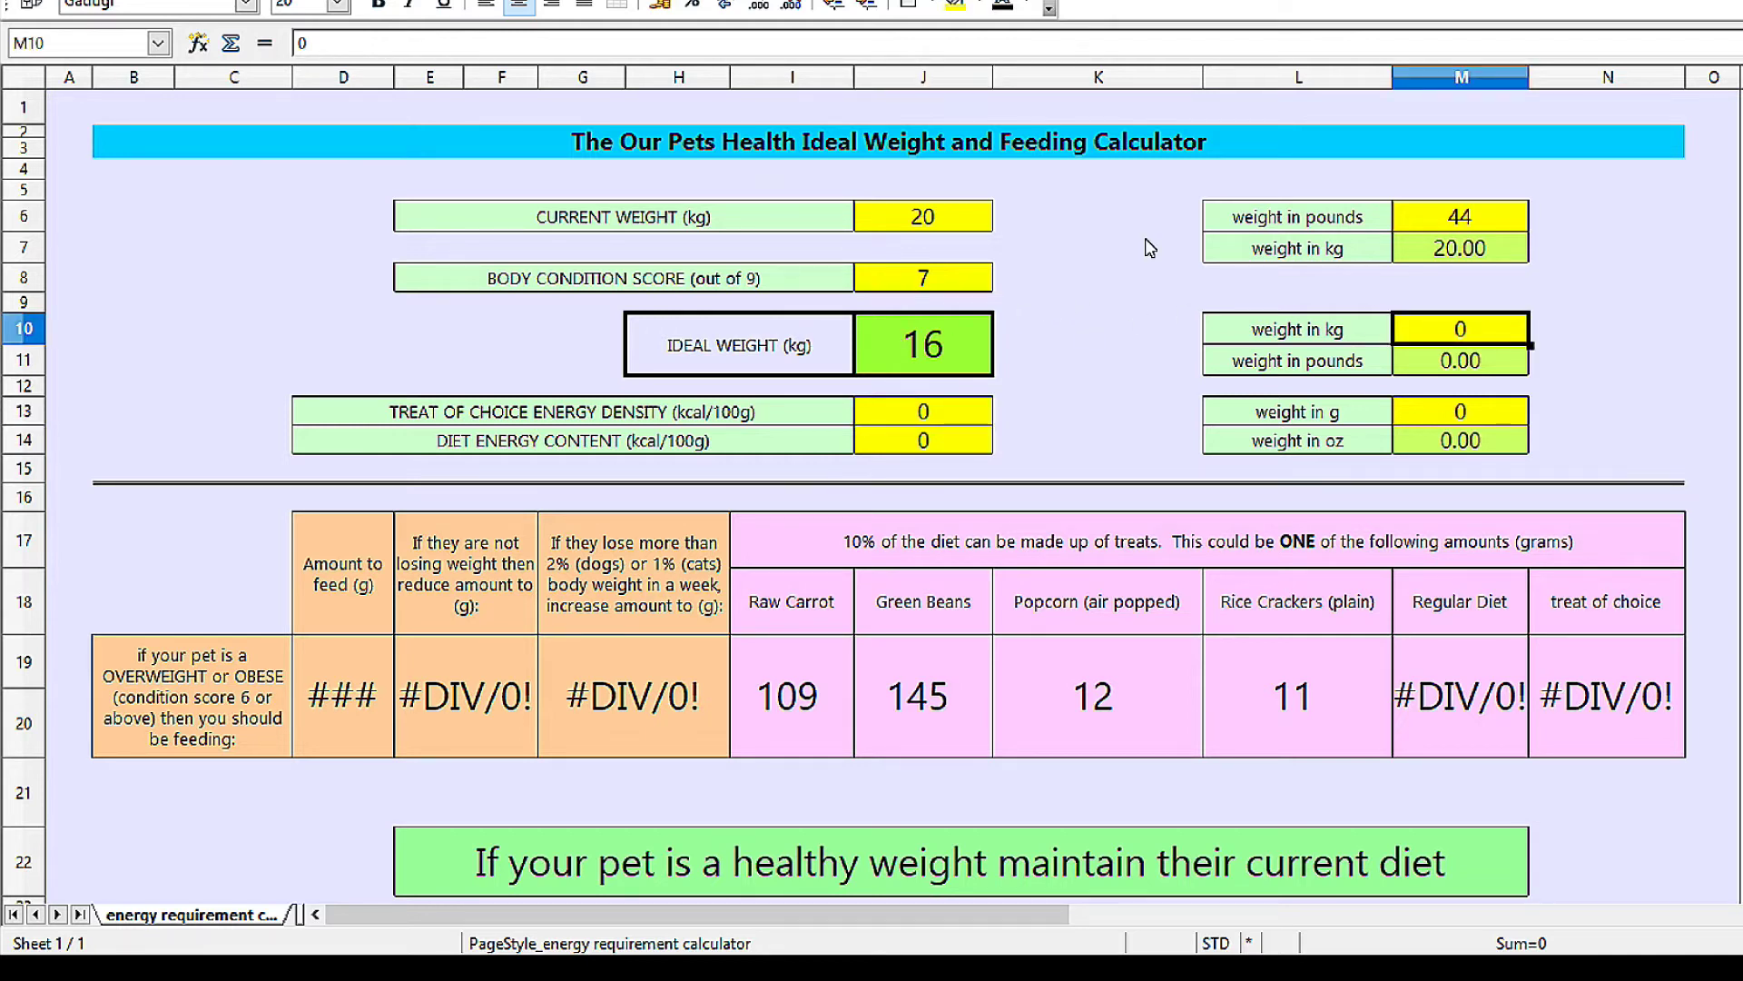
pyautogui.press('BackSpace')
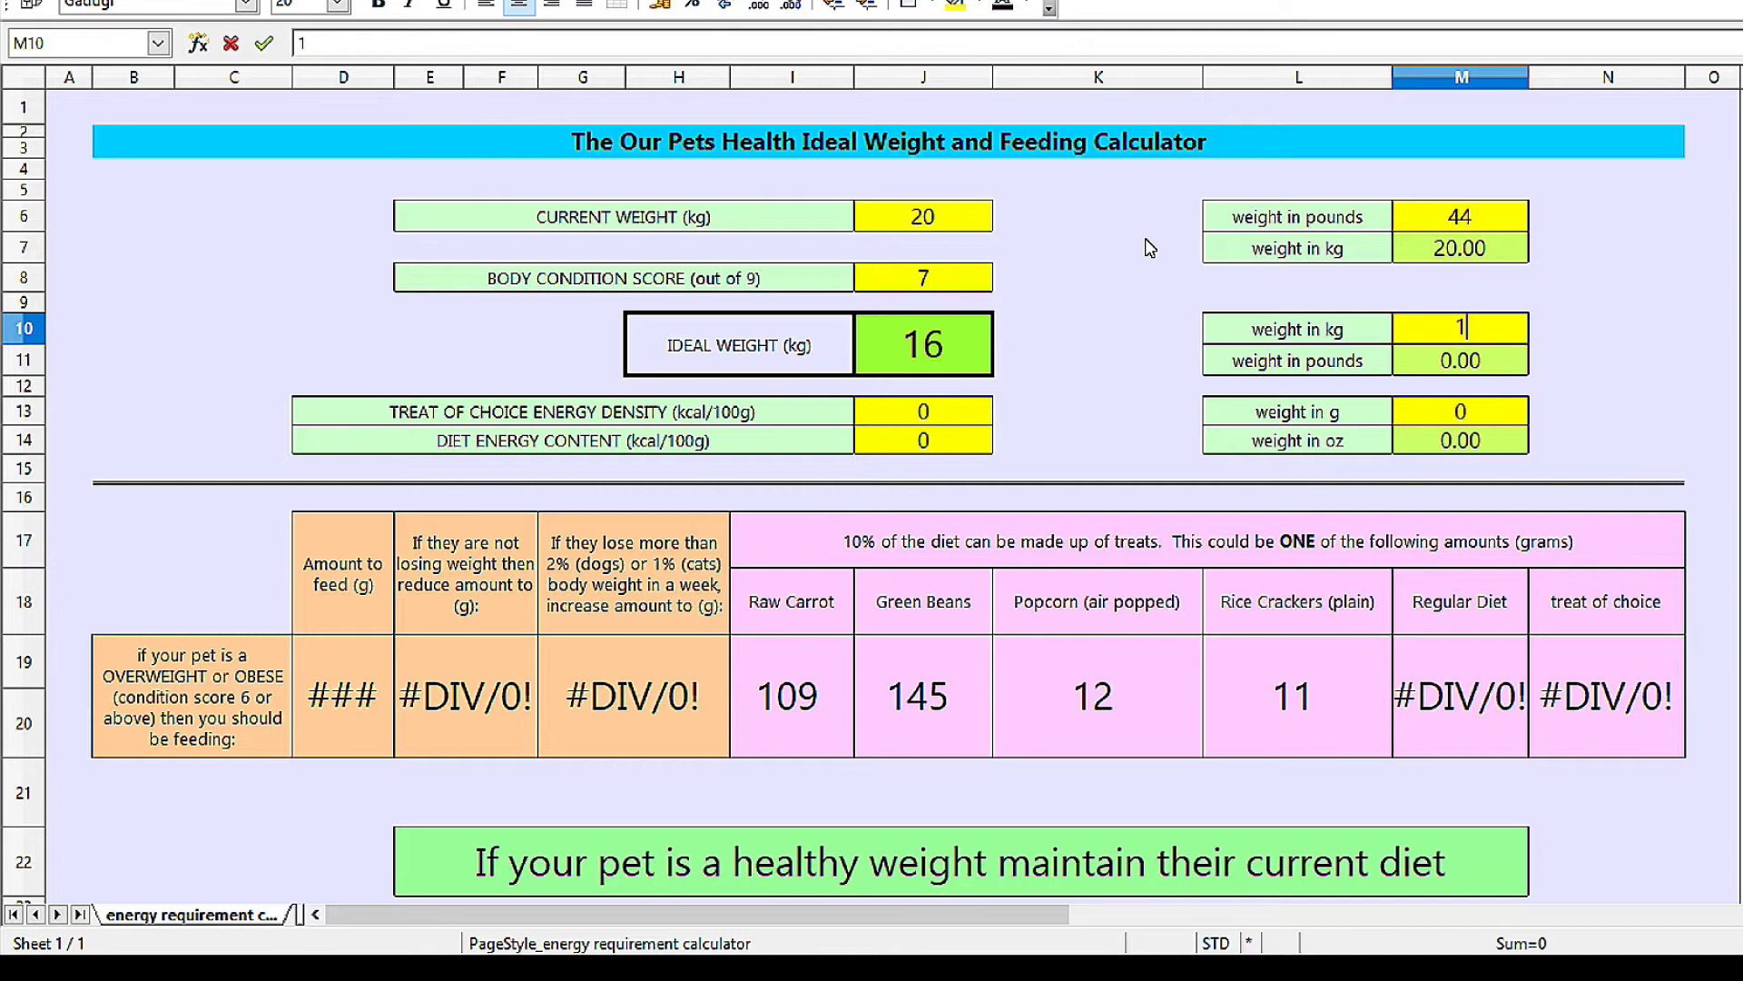
pyautogui.write('16')
pyautogui.press('Return')
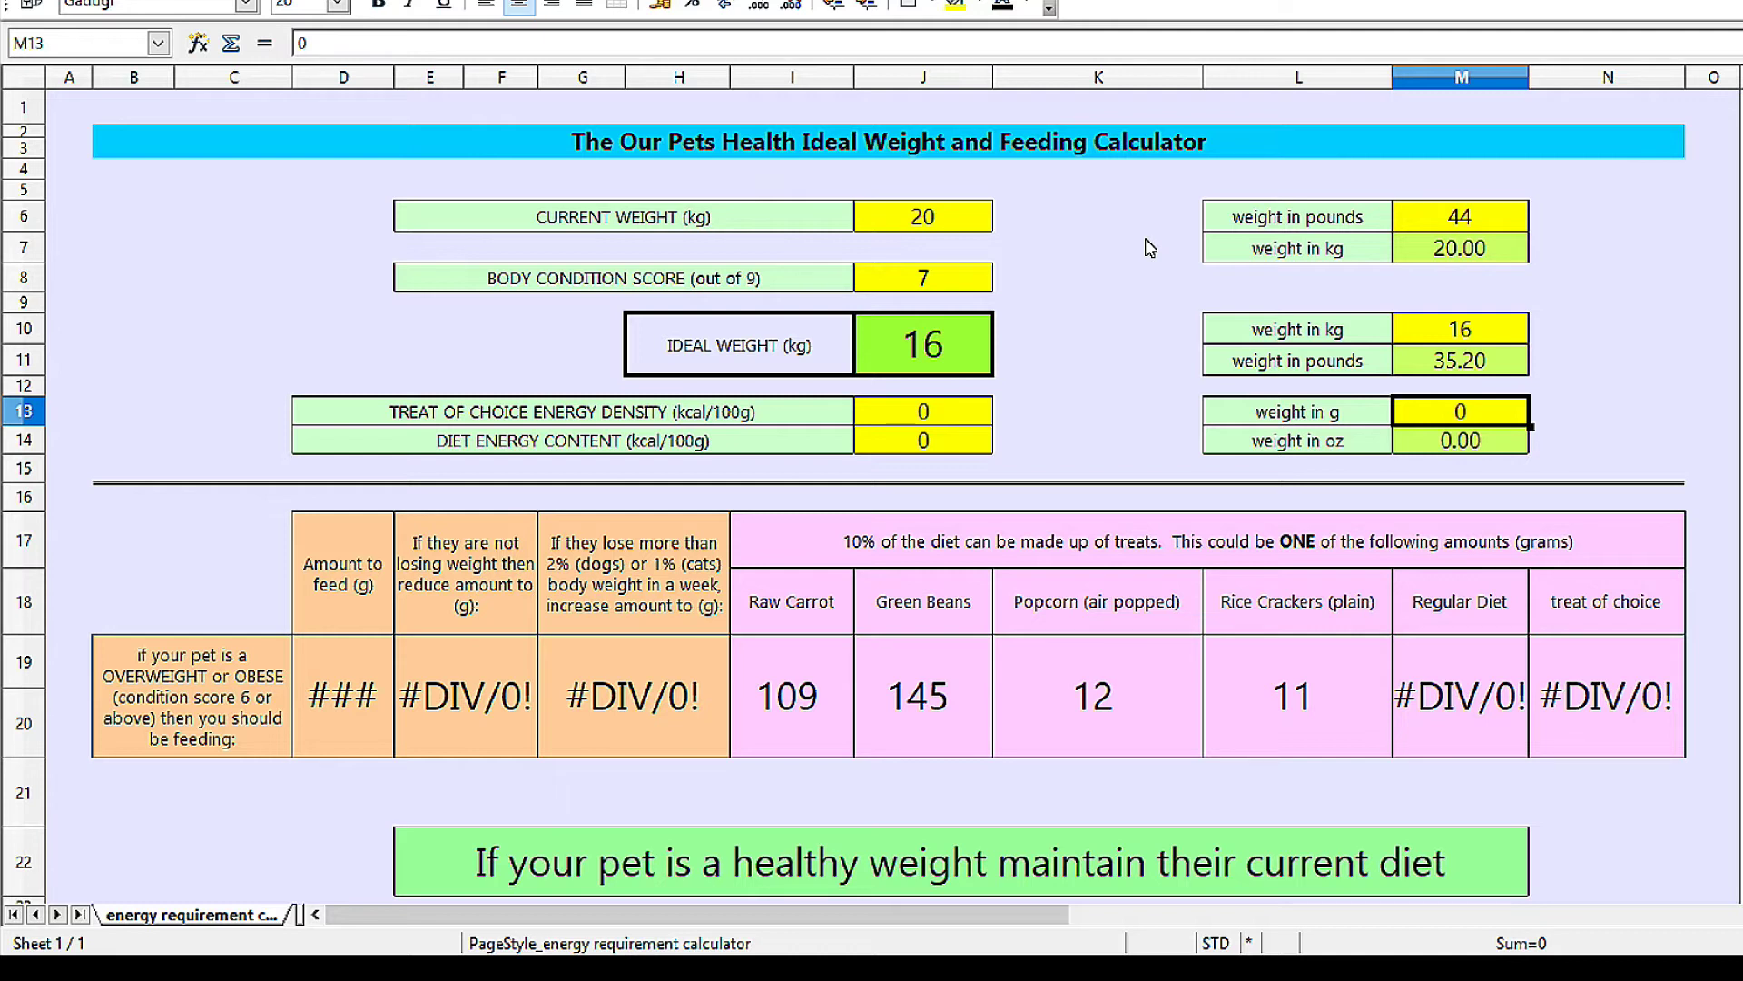
pyautogui.hotkey('ctrl', 's')
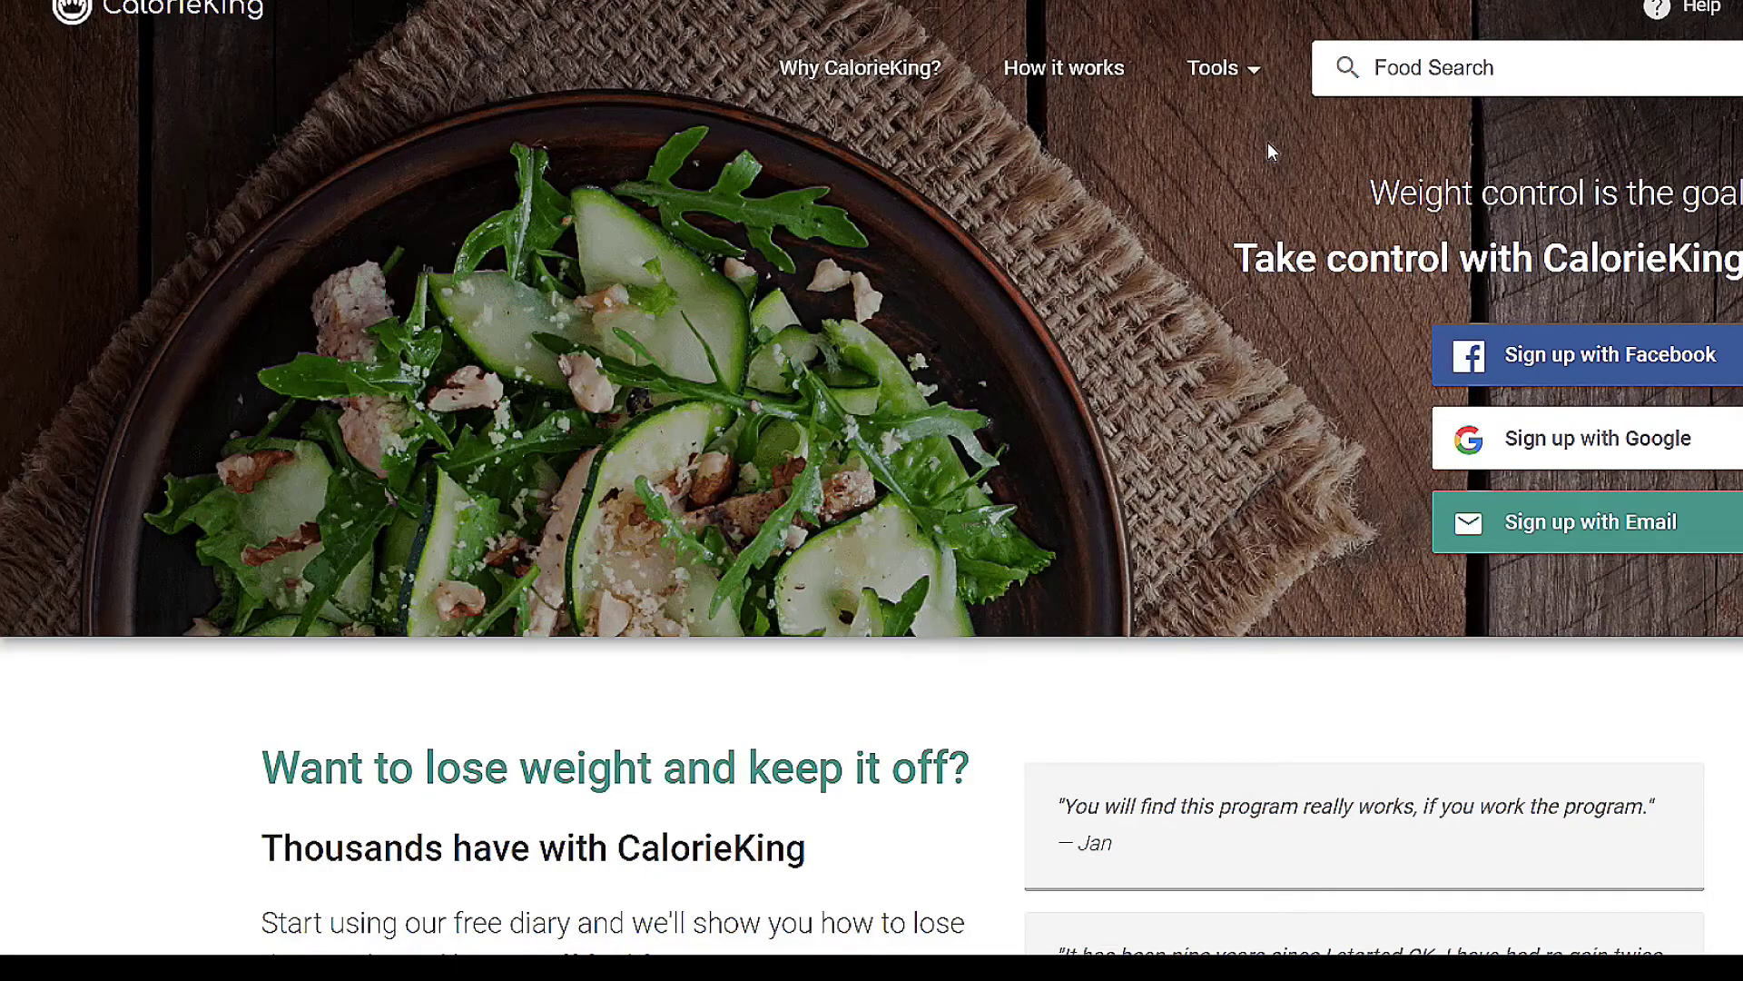
# Step: Search CalorieKing for 'sausage' and open 'Pork Sausage, fresh, cooked'
pyautogui.click(1392, 66)
pyautogui.write('sausage')
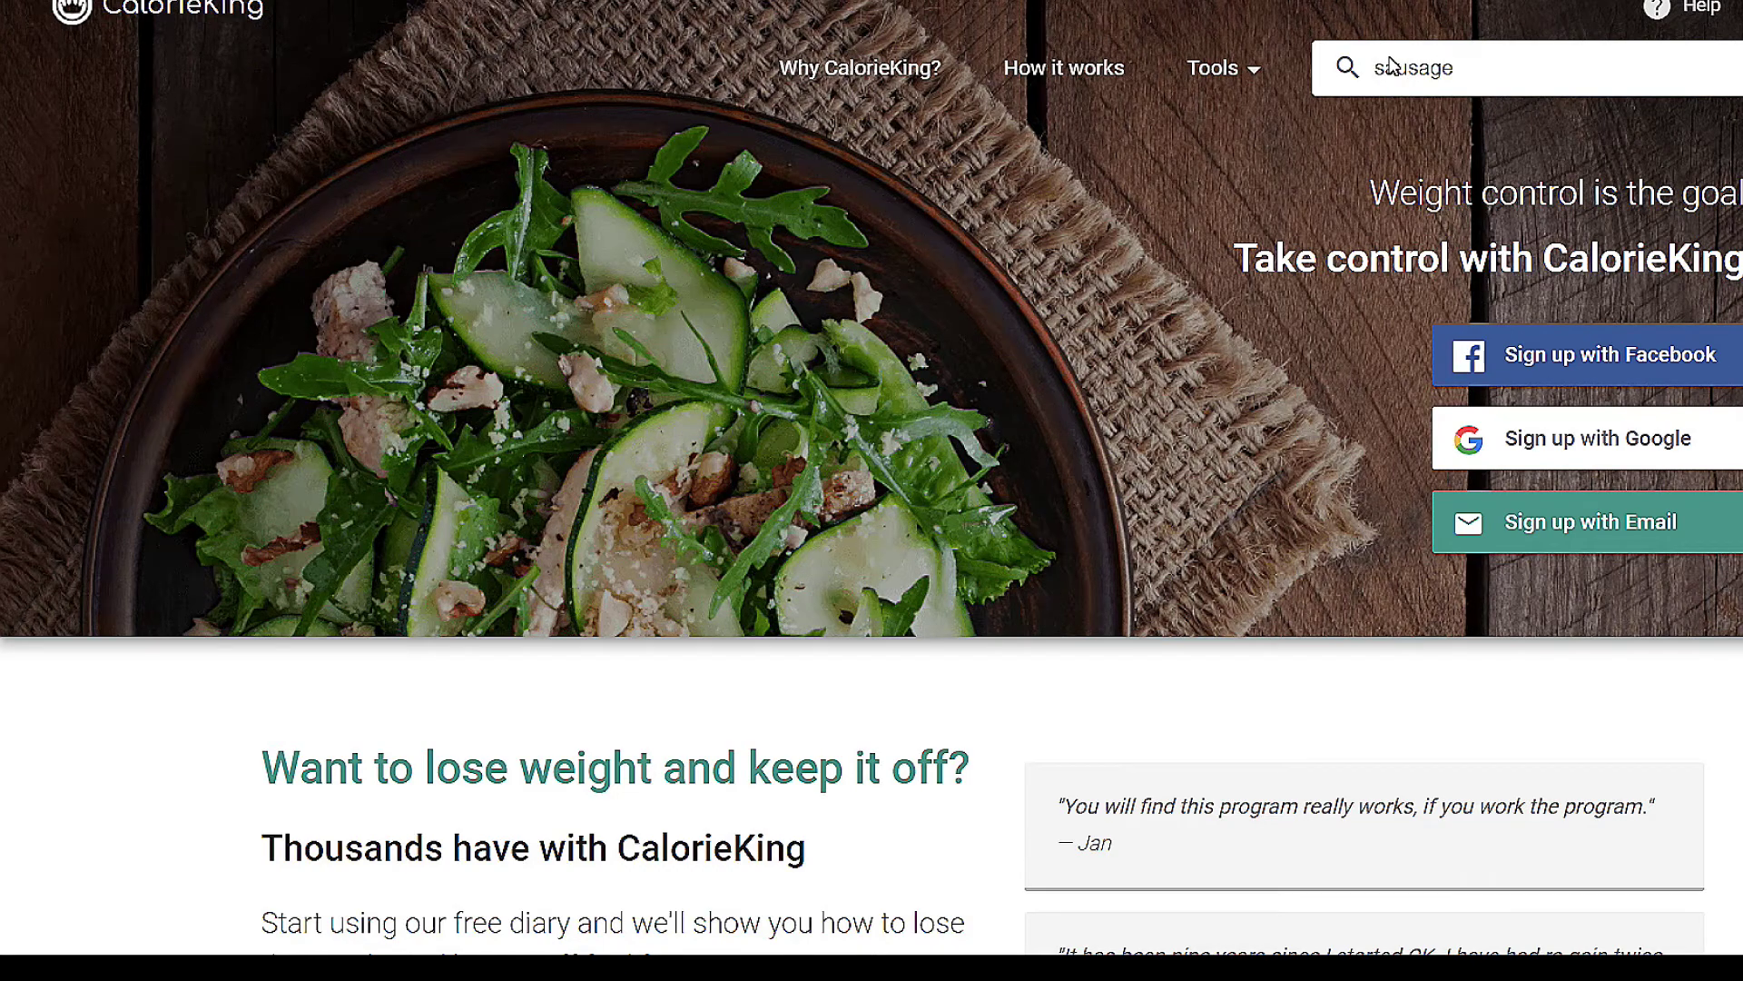
pyautogui.press('Return')
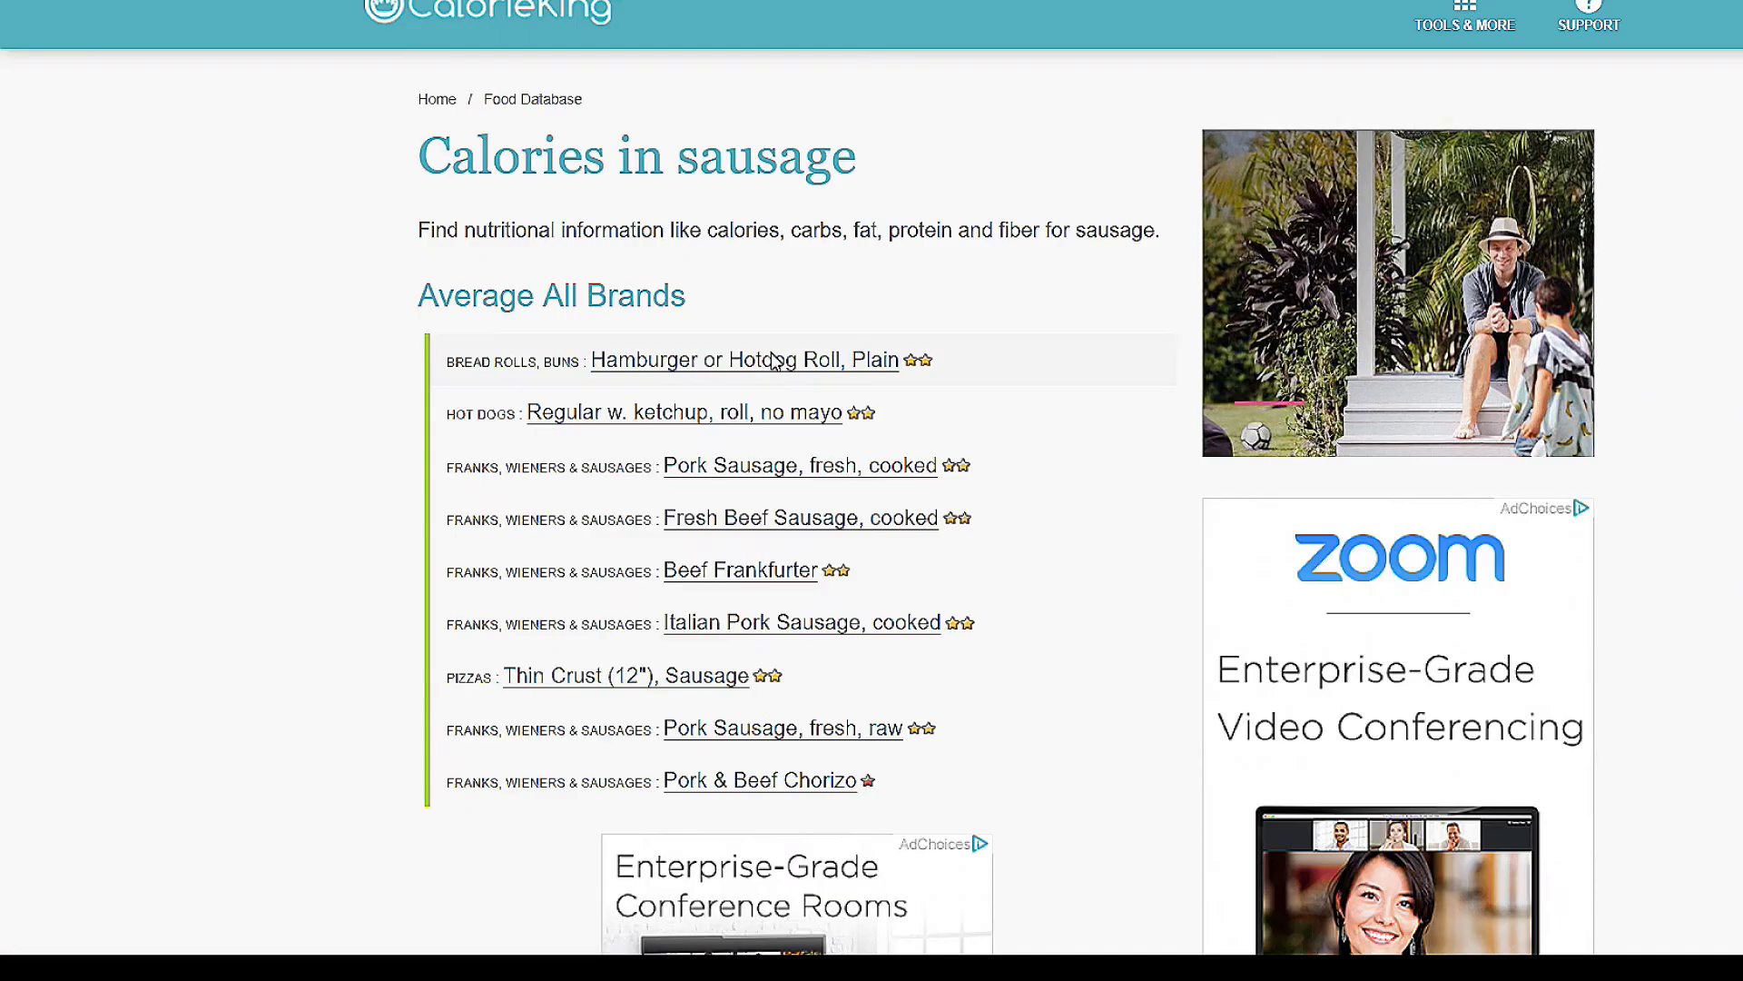
pyautogui.click(742, 469)
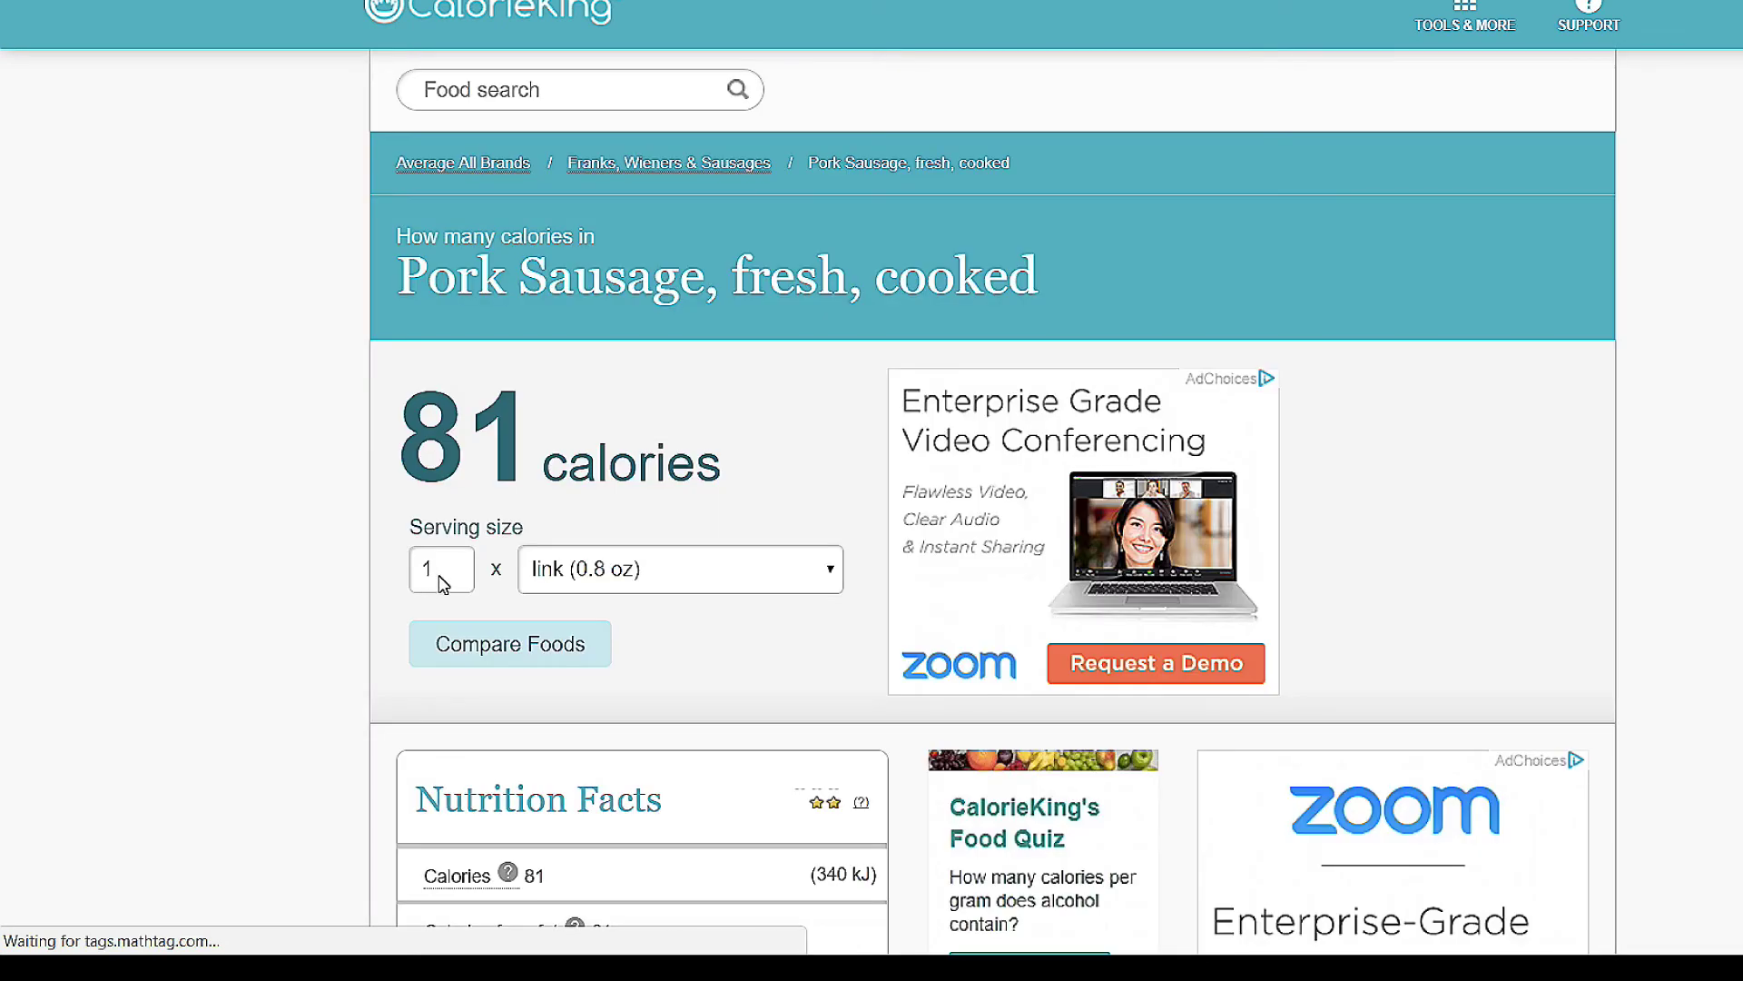
# Step: Set the serving size to 100 g, showing 339 calories
pyautogui.doubleClick(442, 582)
pyautogui.write('100')
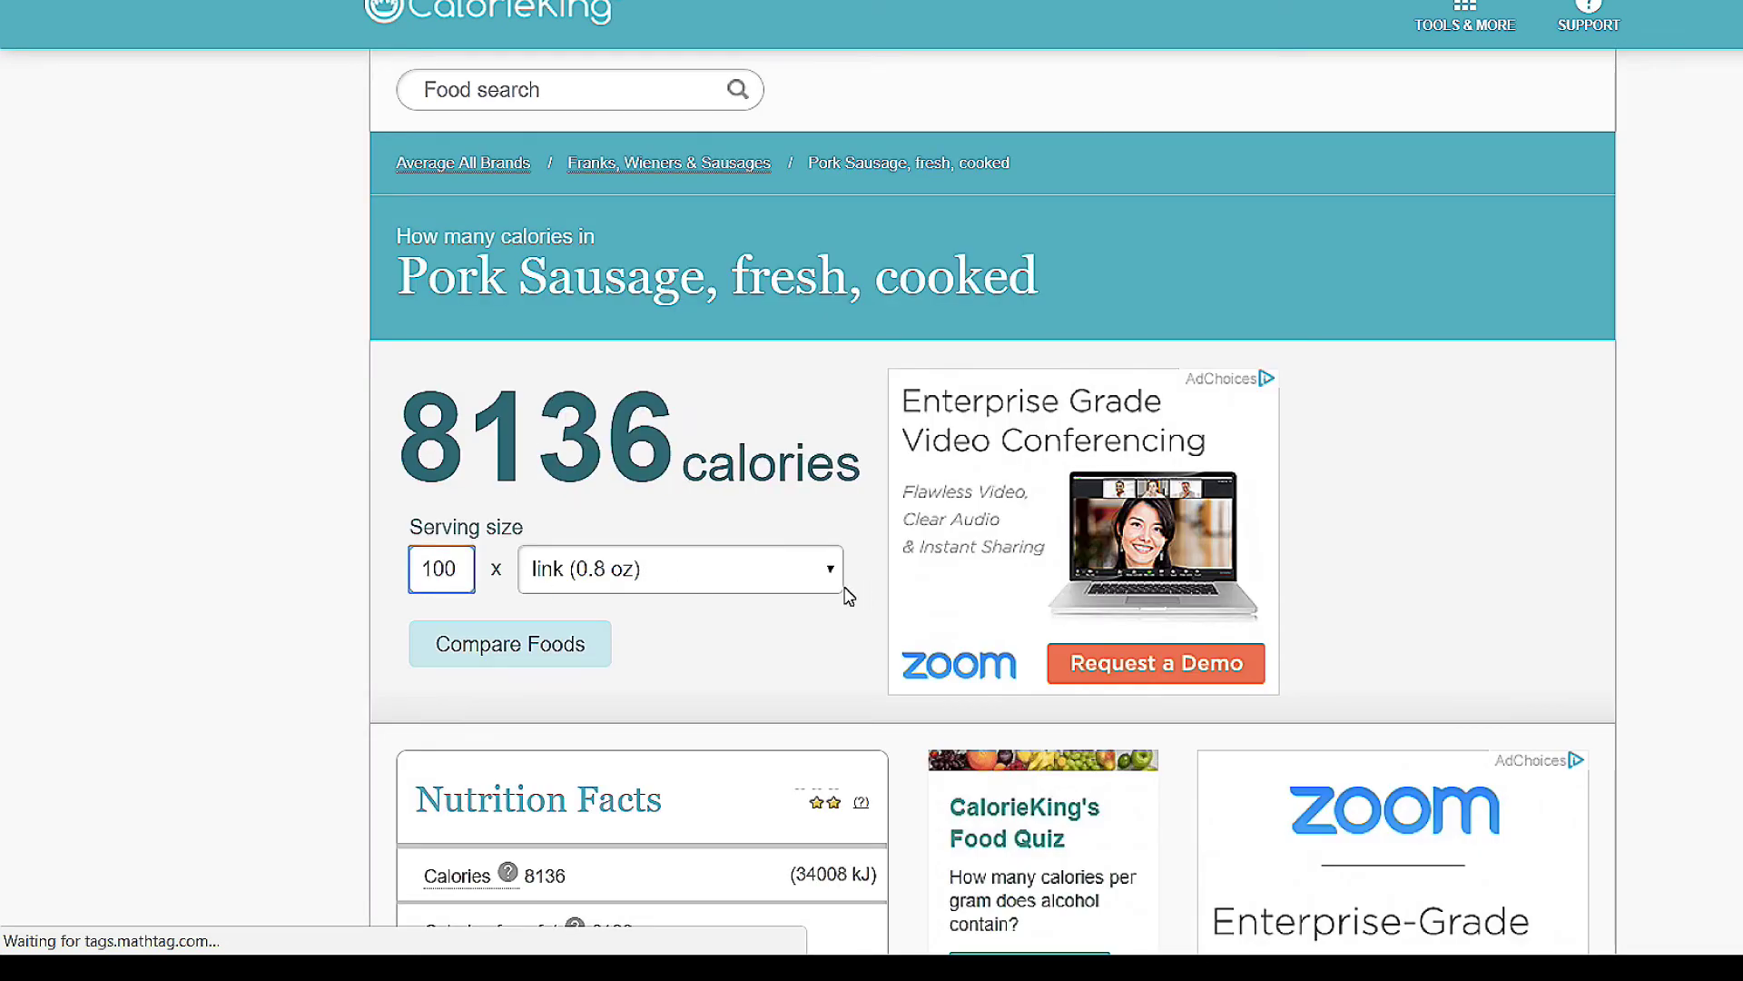
pyautogui.click(830, 572)
pyautogui.click(560, 654)
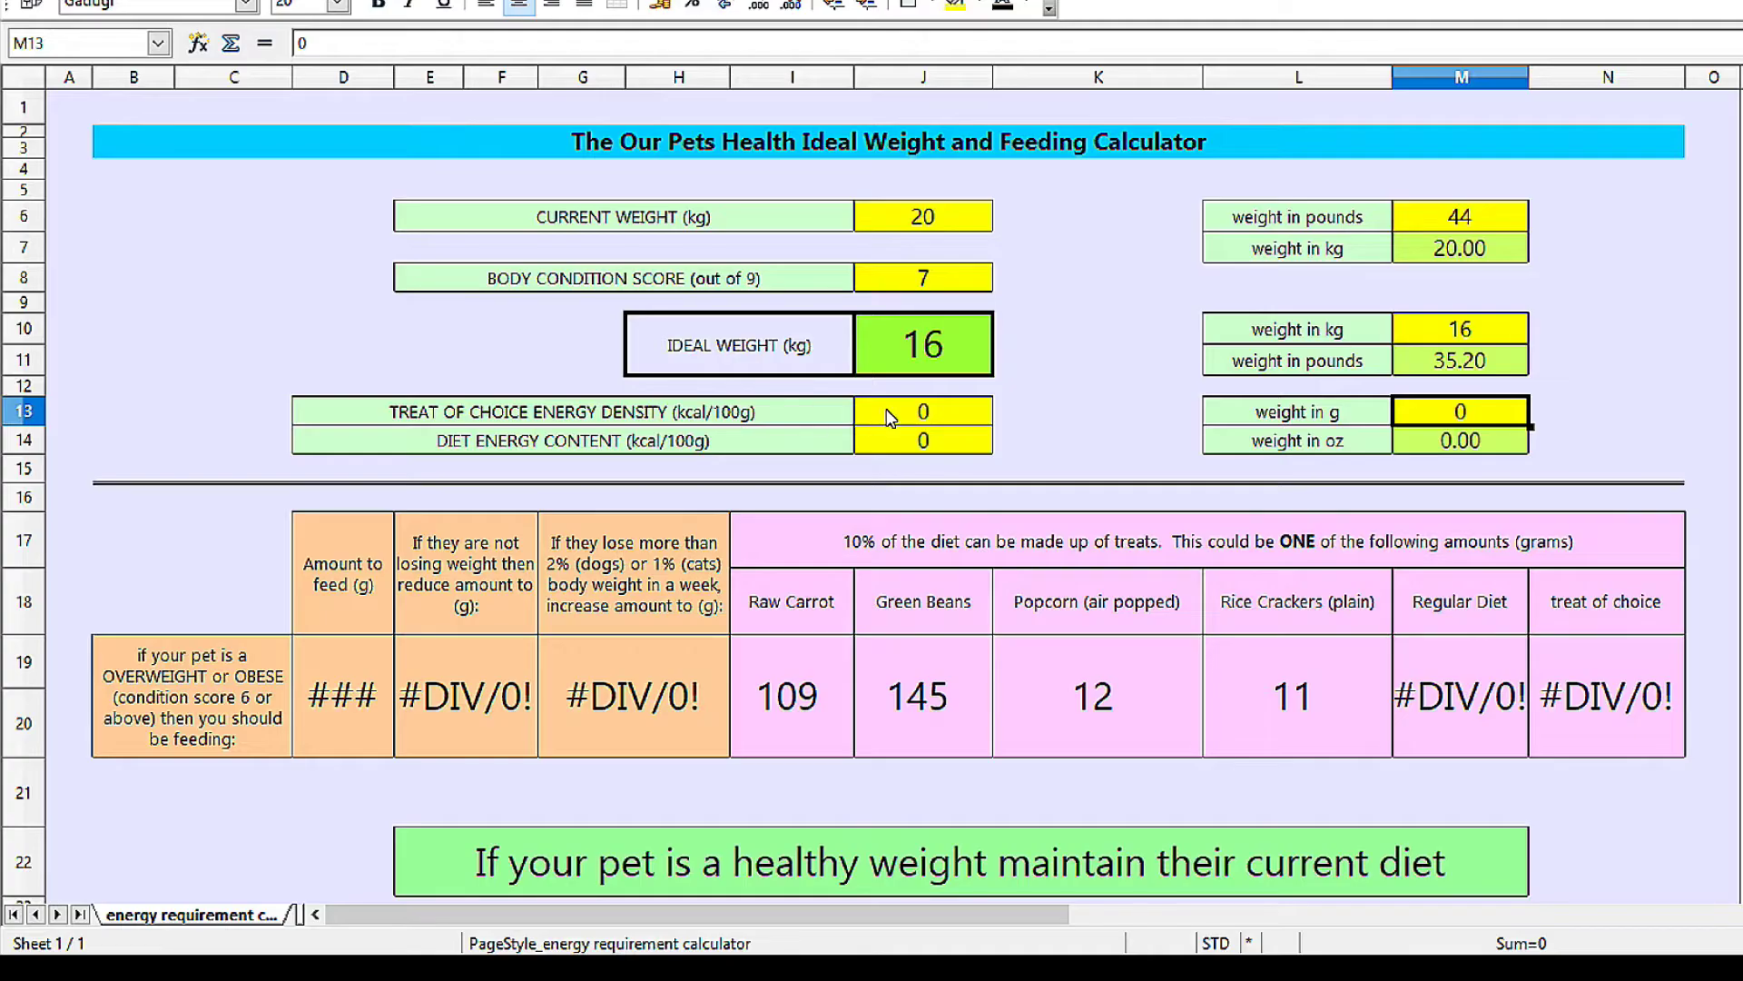
# Step: Enter 339 kcal/100g treat energy density in J13 and 300 diet energy in J14
pyautogui.click(902, 418)
pyautogui.write('339')
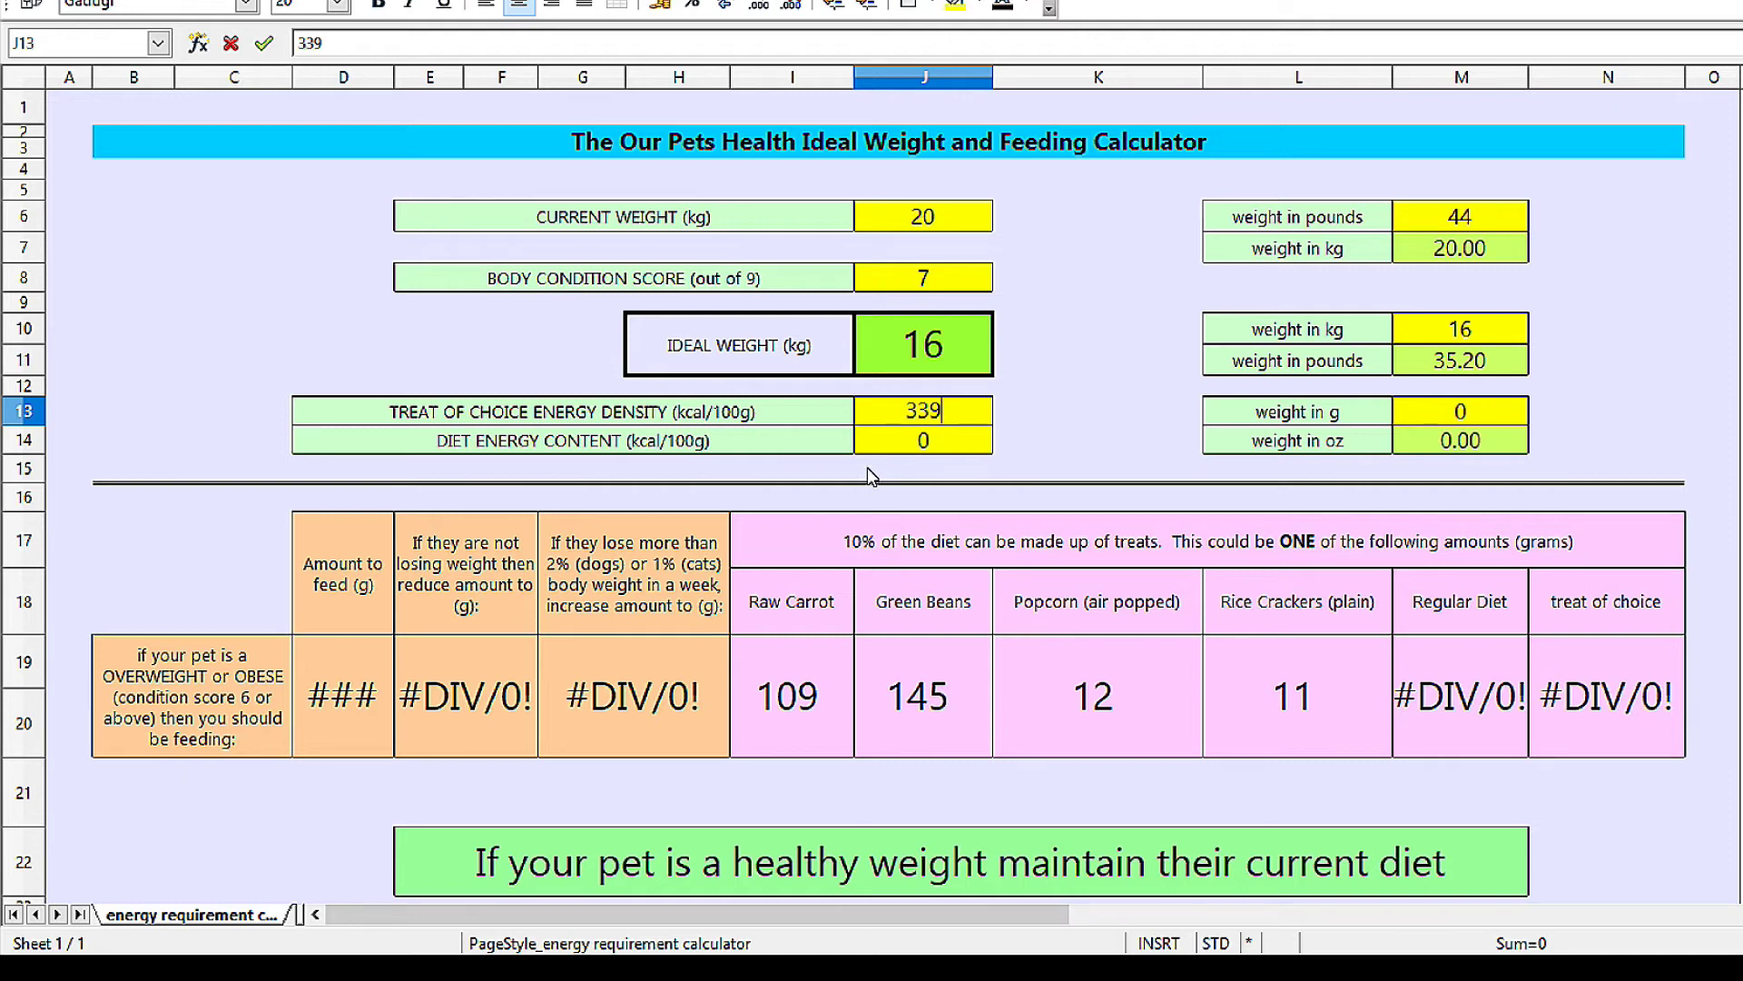
pyautogui.press('Return')
pyautogui.write('300')
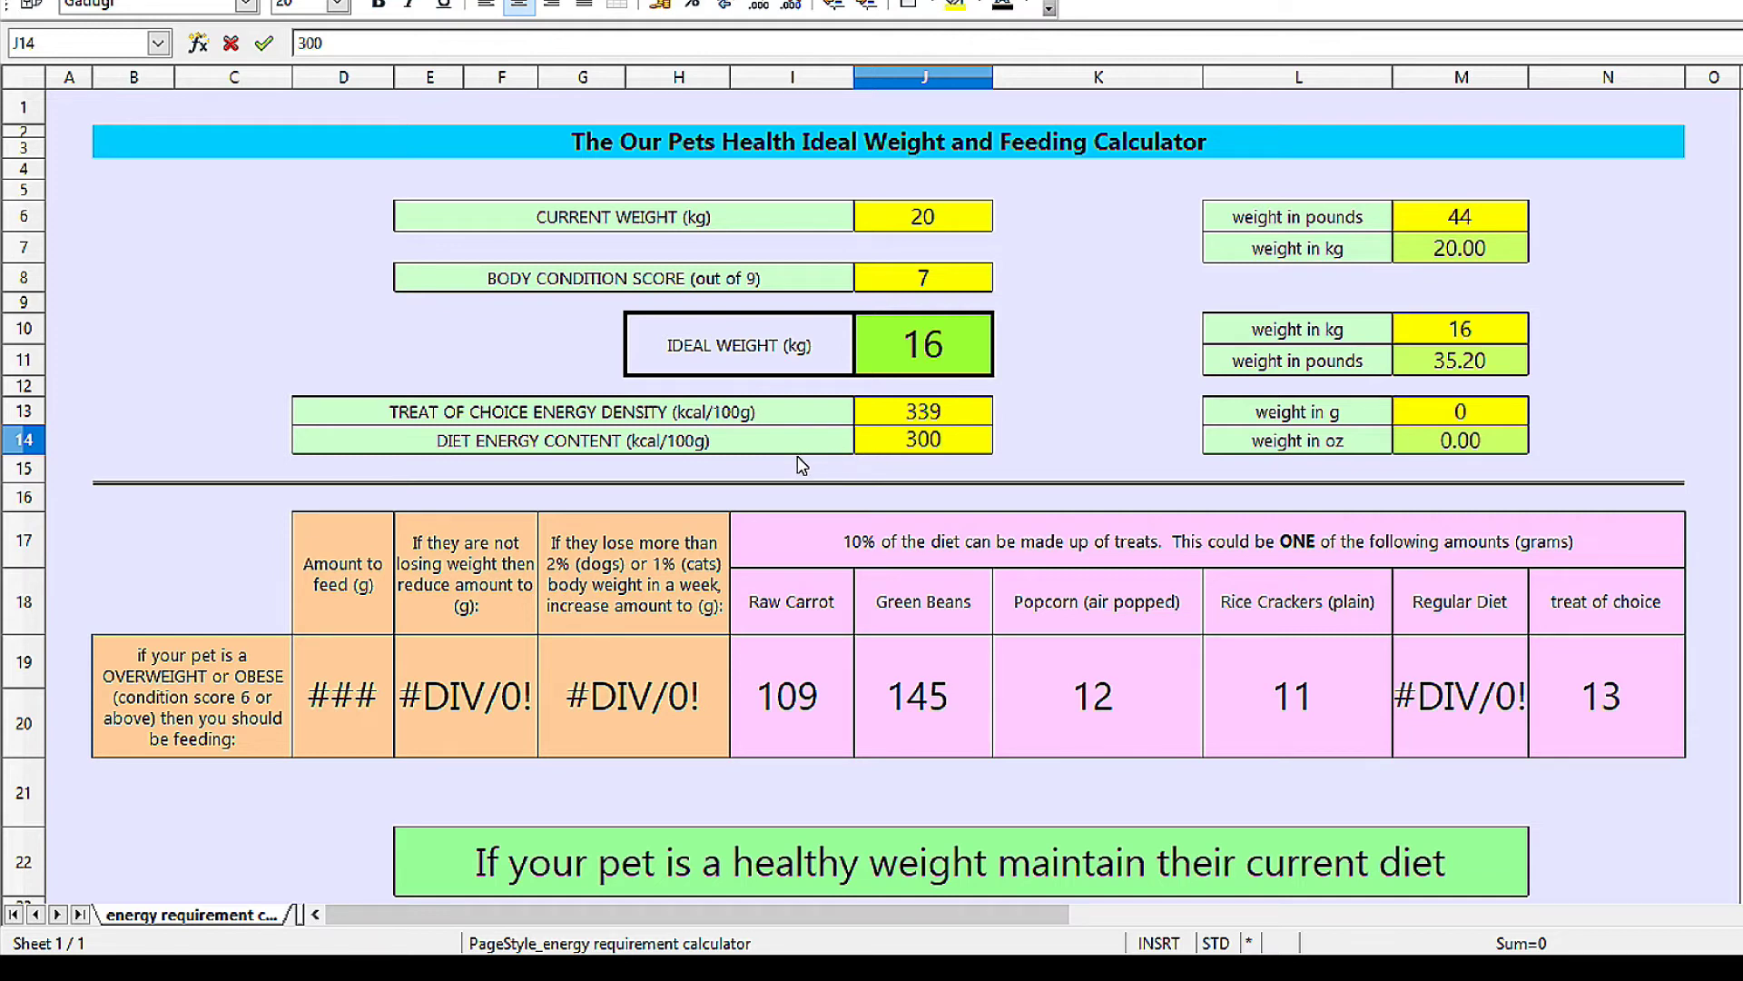
pyautogui.press('Return')
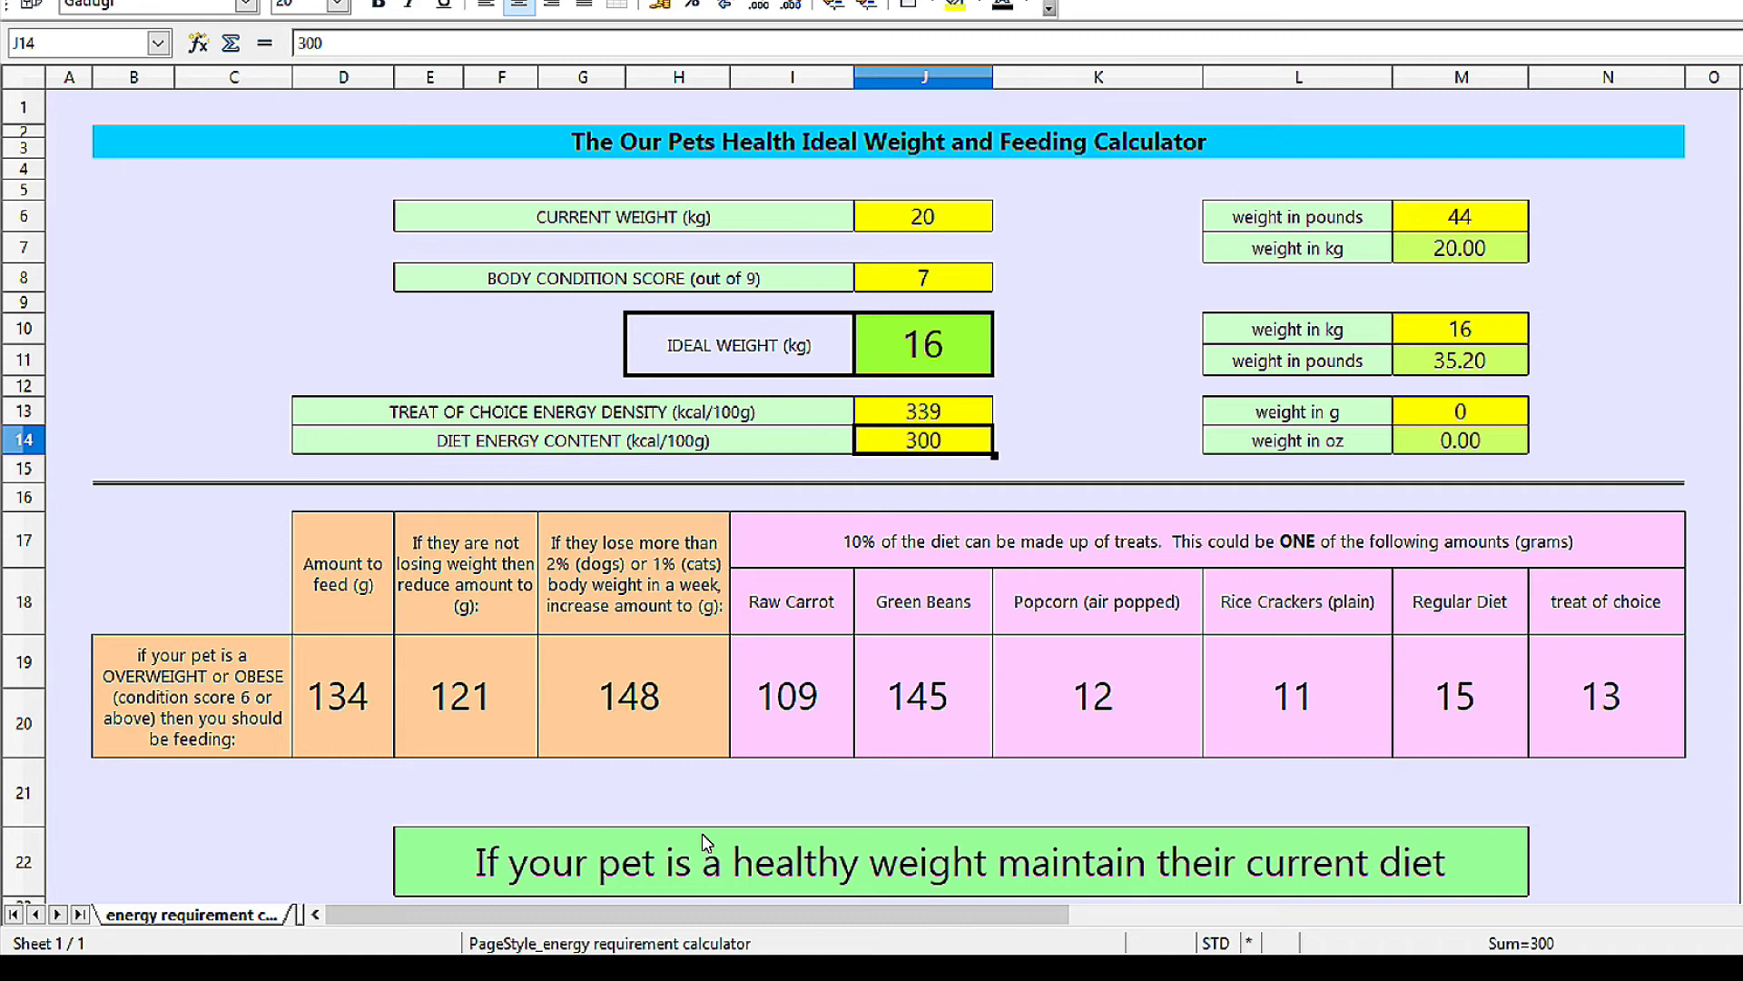
# Step: Scroll down to rows 22–38 showing the healthy-weight table (318 g feed) and notes
pyautogui.scroll(-7, 706, 843)
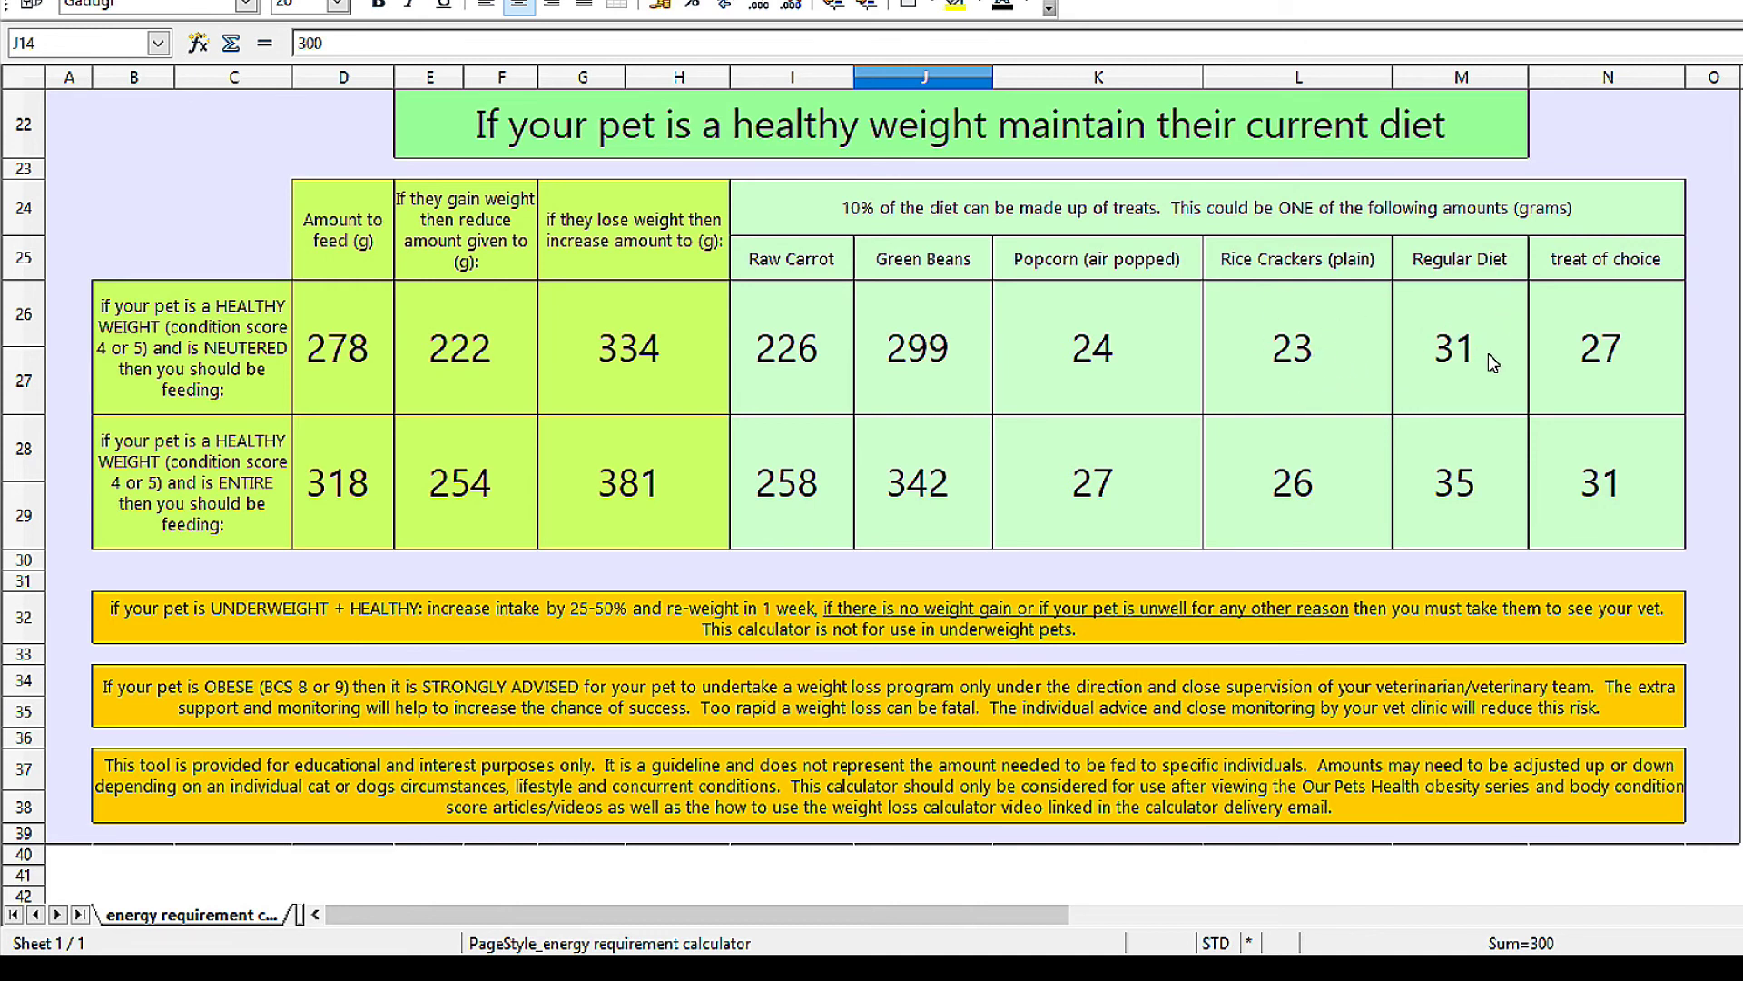
pyautogui.scroll(-1, 544, 355)
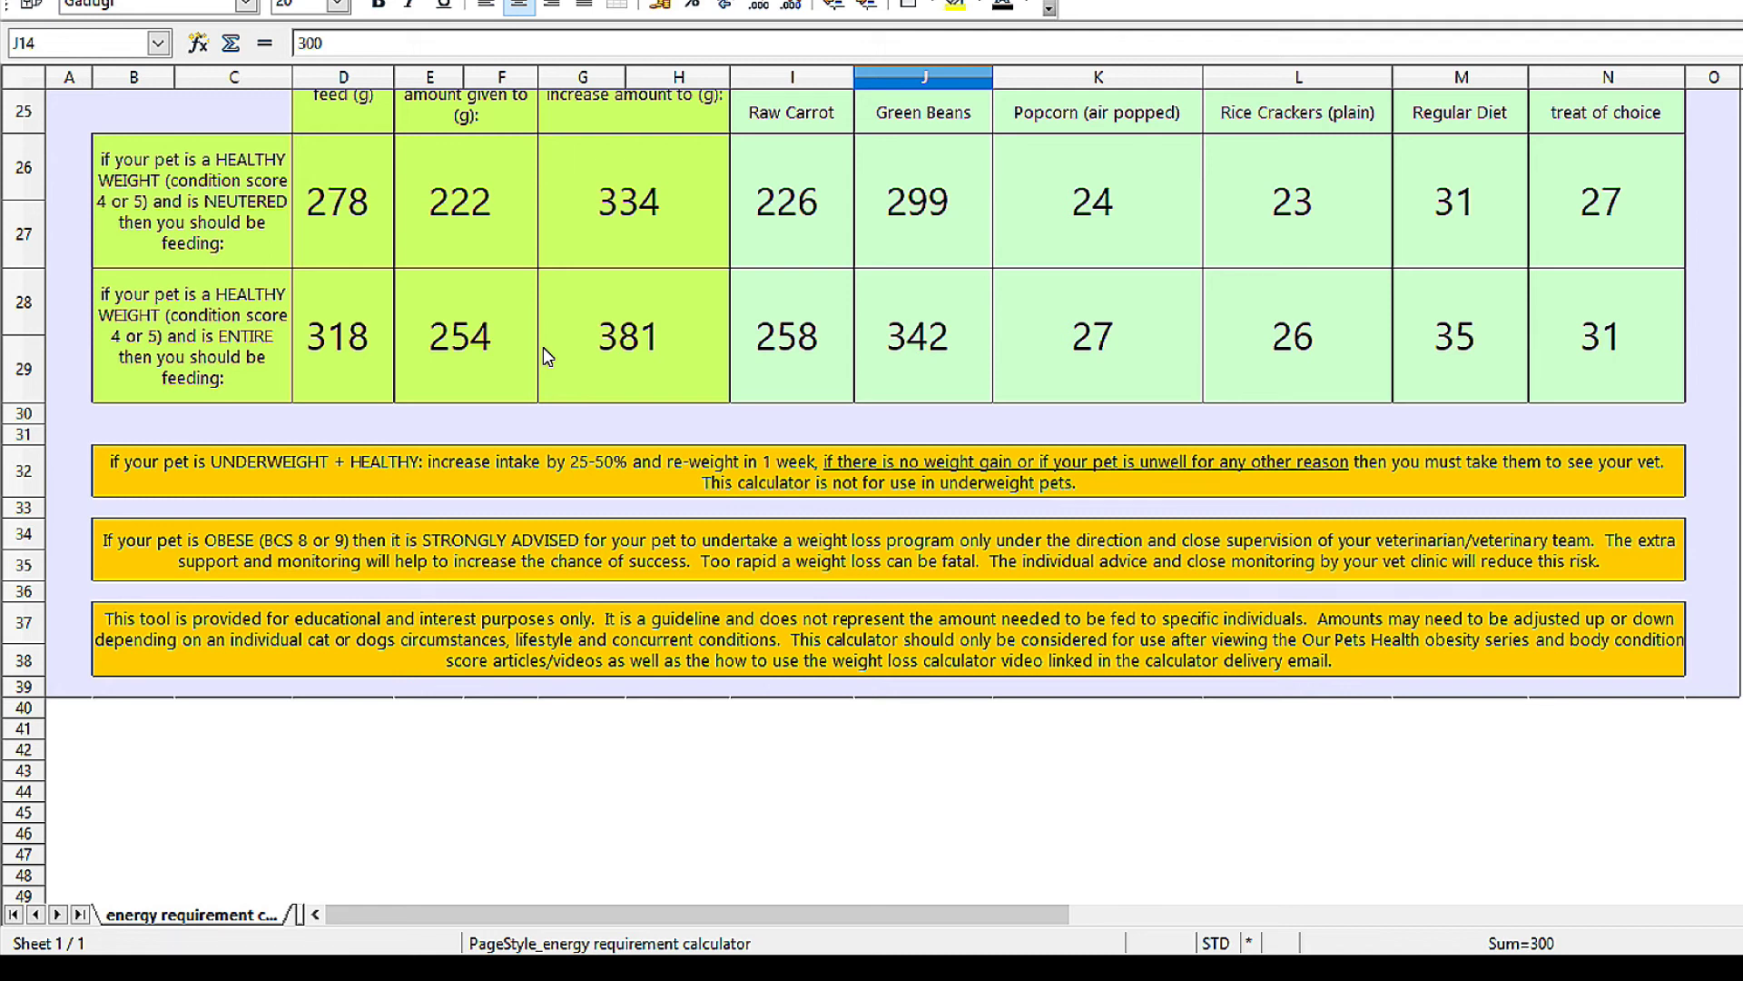
pyautogui.scroll(-1, 543, 348)
pyautogui.scroll(1, 543, 347)
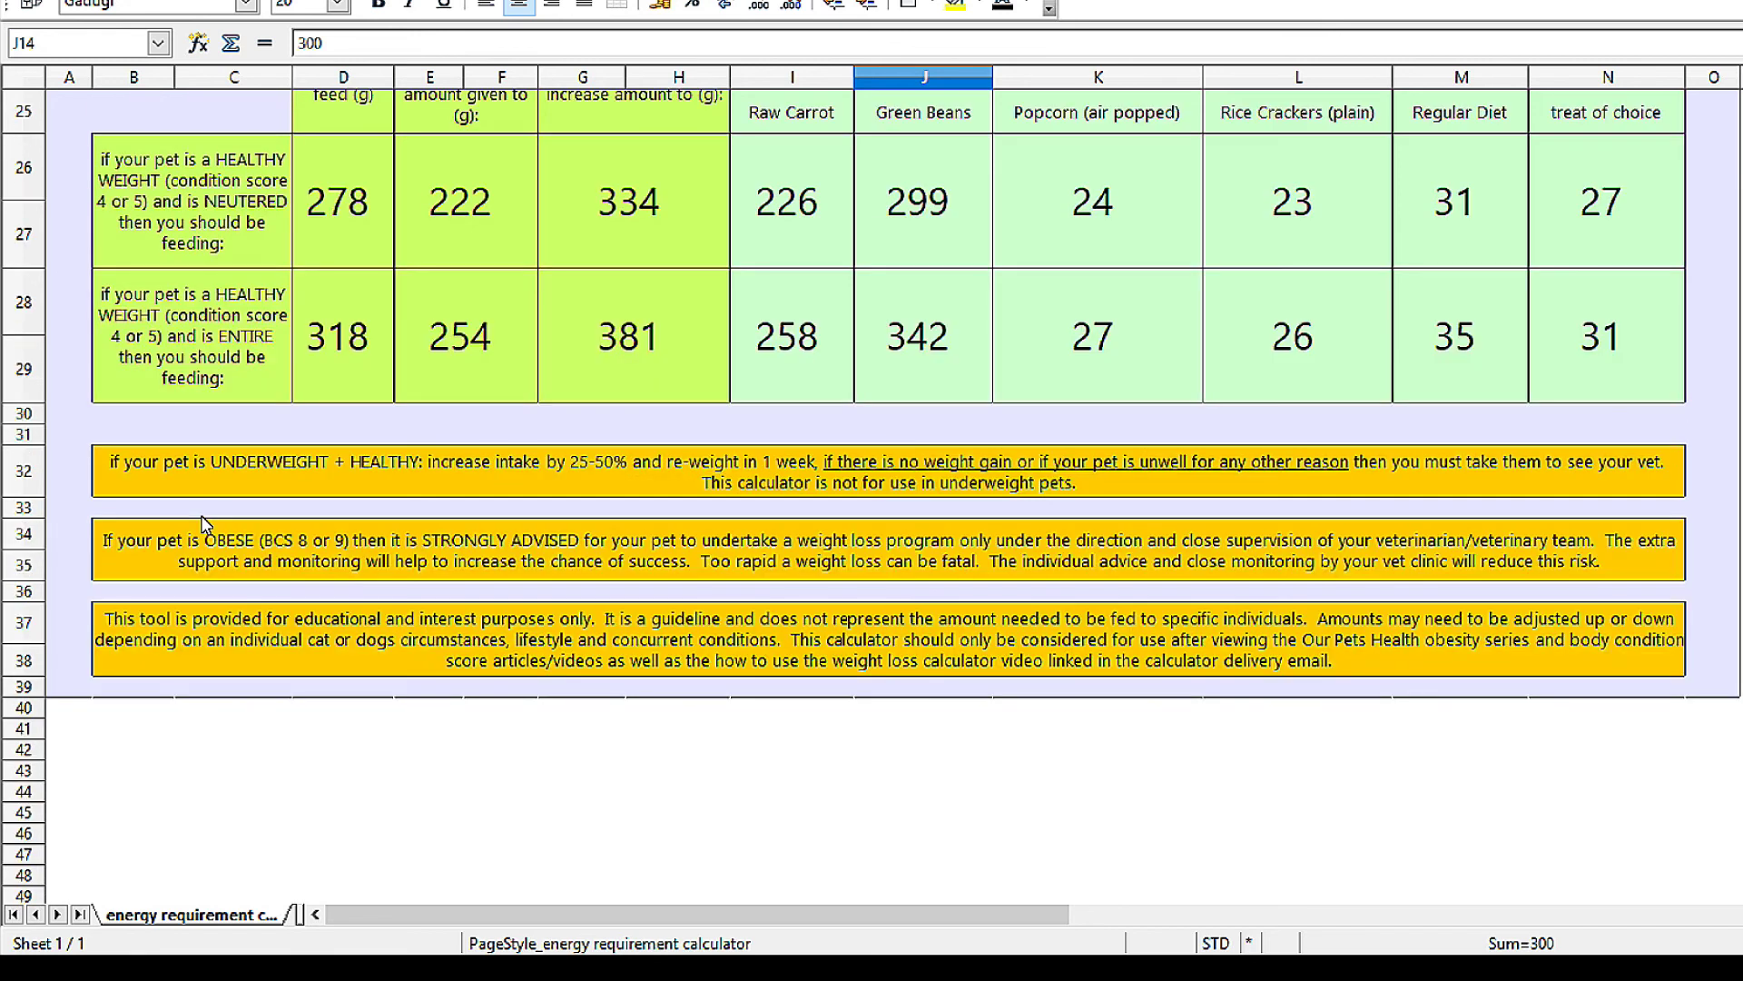